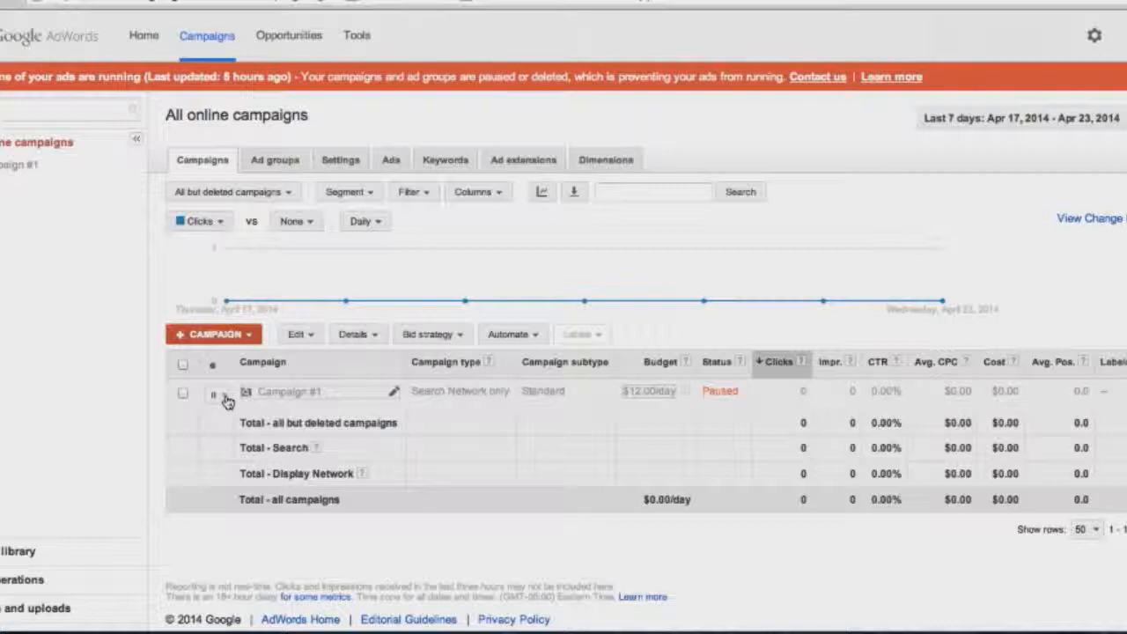
# Set the status of Campaign #1 to Paused.
pyautogui.click(225, 396)
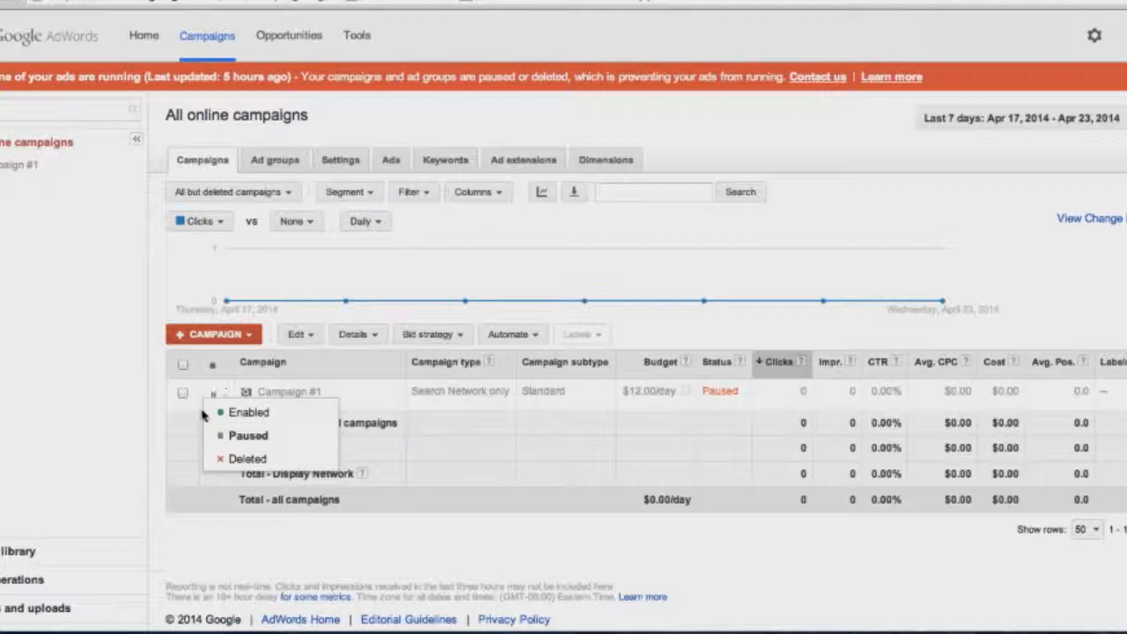
pyautogui.click(237, 436)
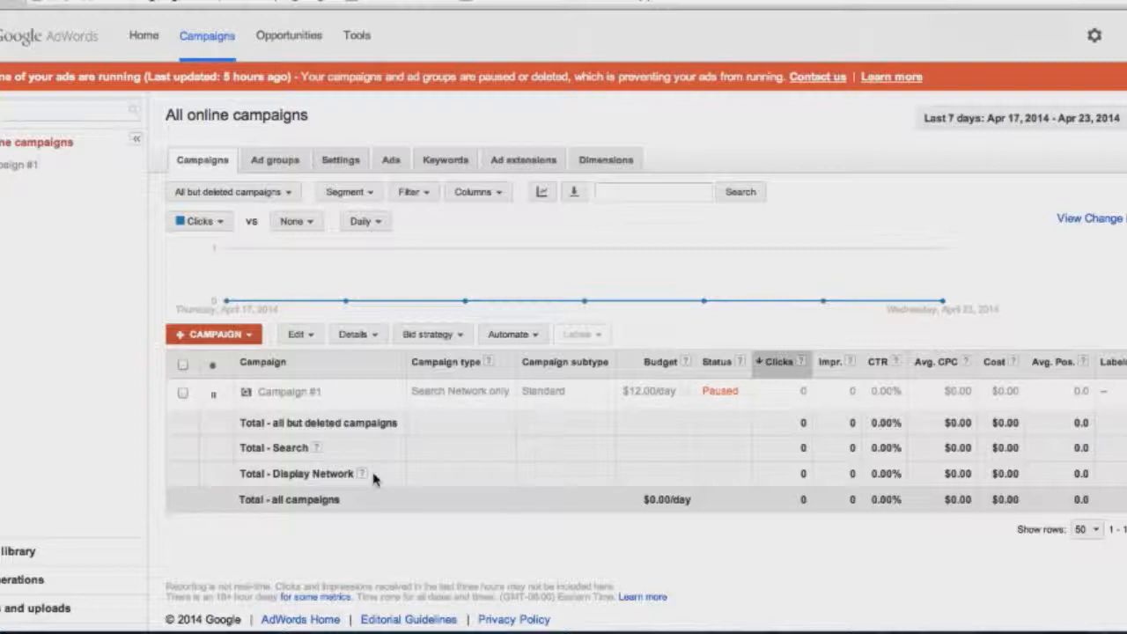
# Start creating a new campaign of the Search Network only type.
pyautogui.click(214, 339)
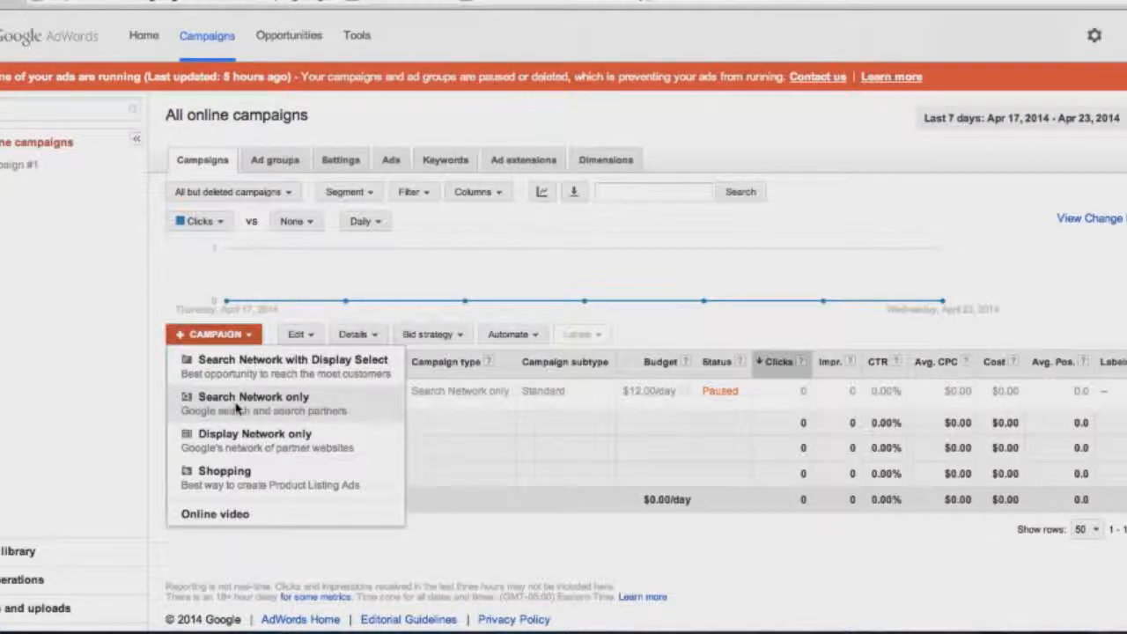
pyautogui.click(264, 405)
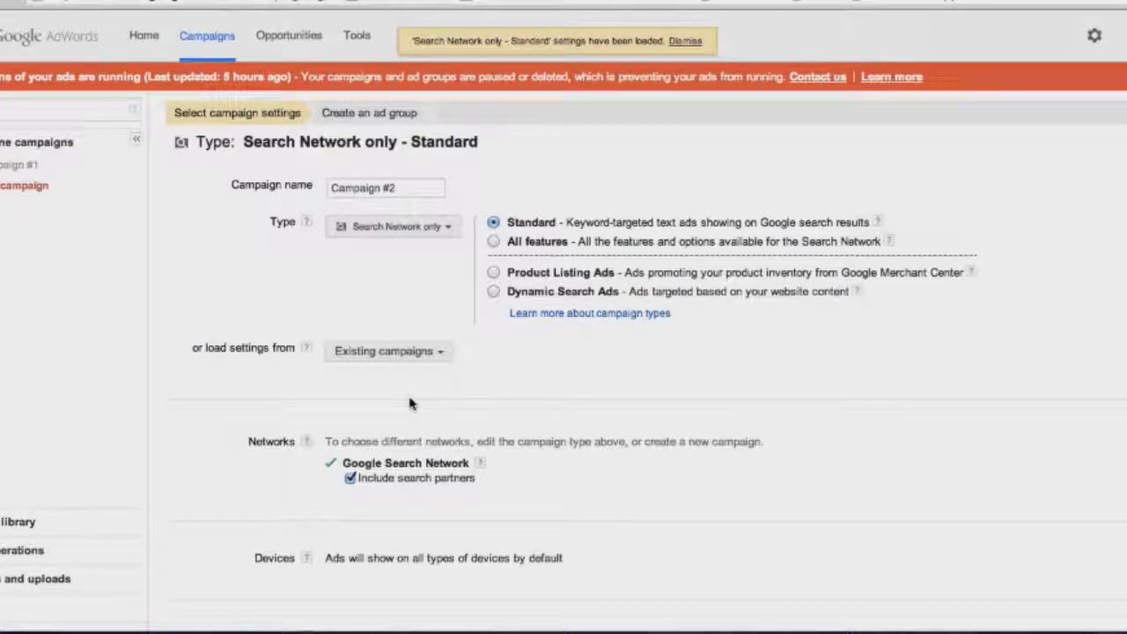
# Examine the new campaign's name, network type choices, option to load existing settings, and network settings.
pyautogui.click(403, 186)
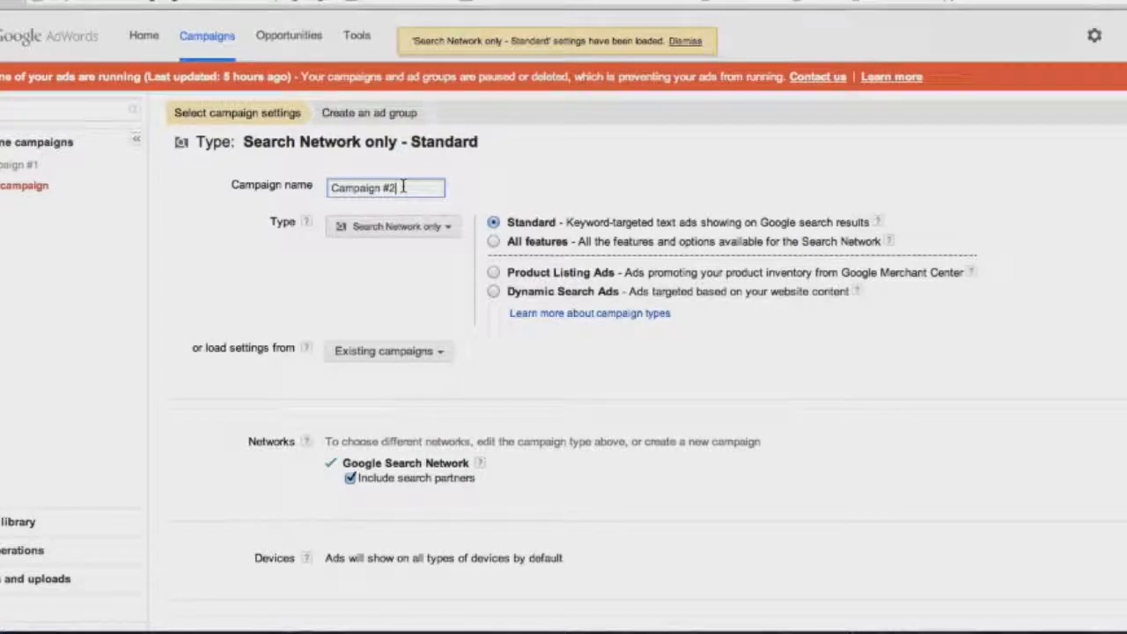
pyautogui.click(421, 227)
pyautogui.click(442, 227)
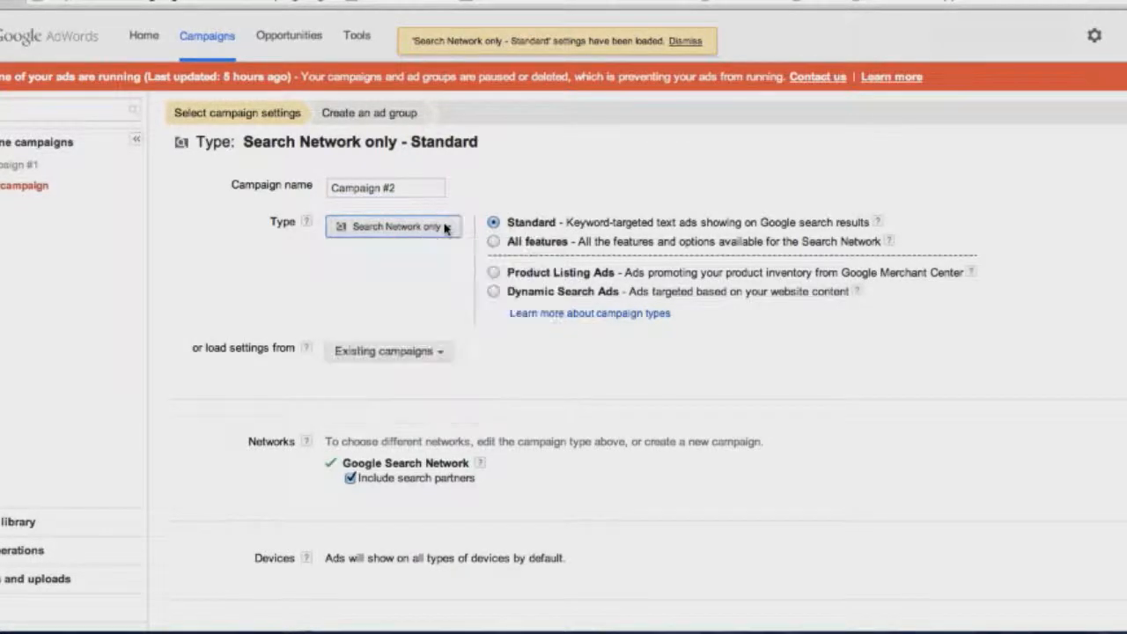
pyautogui.click(432, 227)
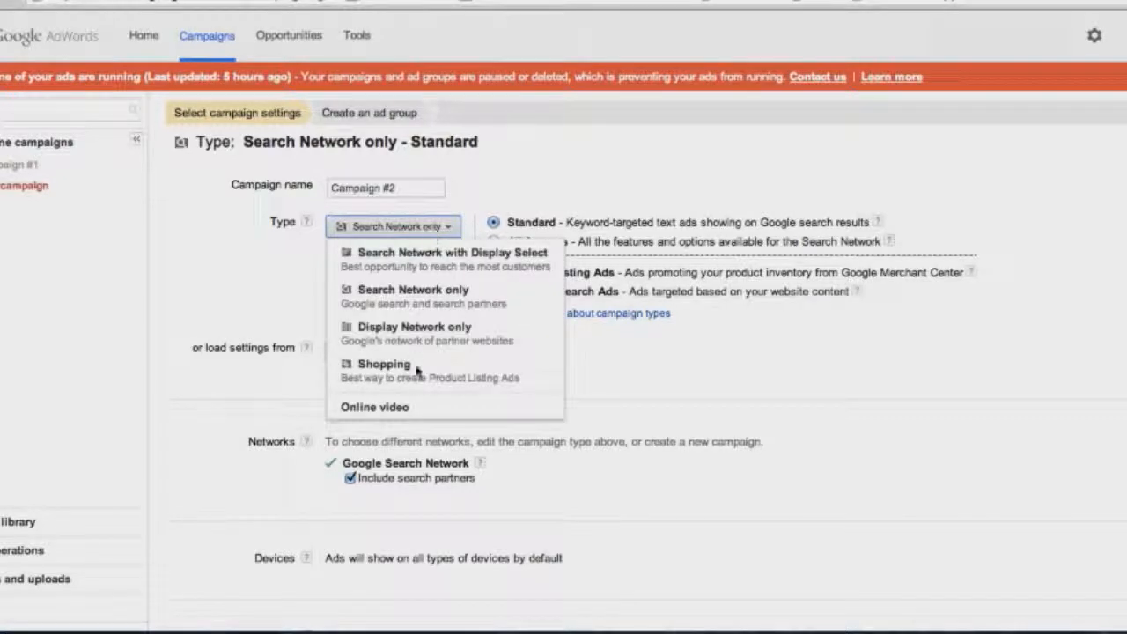
pyautogui.click(447, 227)
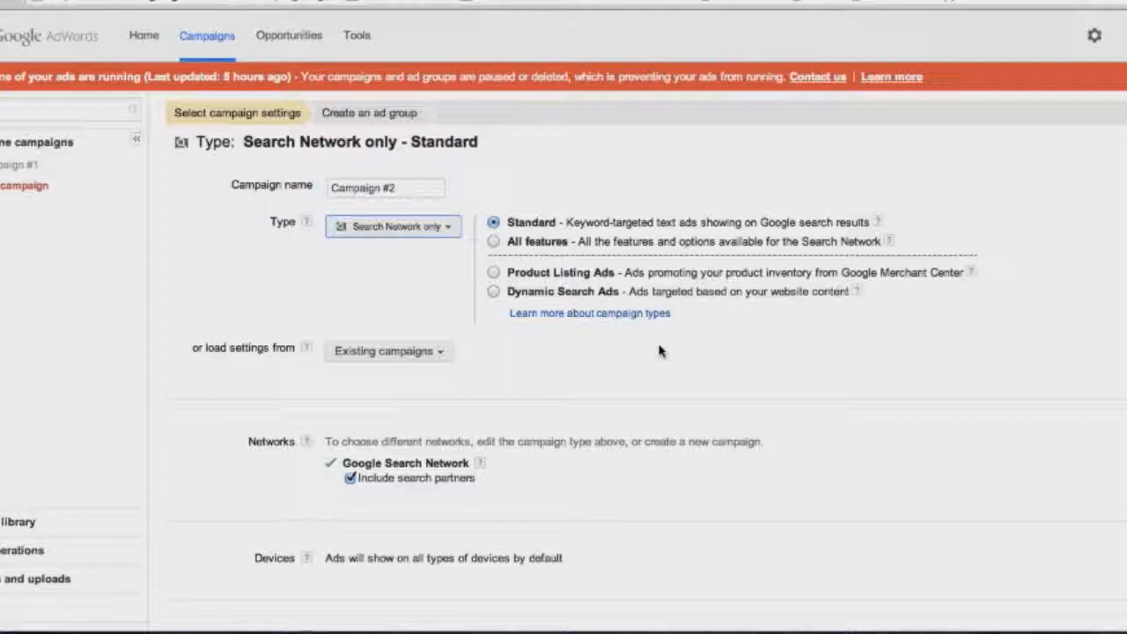
pyautogui.click(400, 352)
pyautogui.click(405, 351)
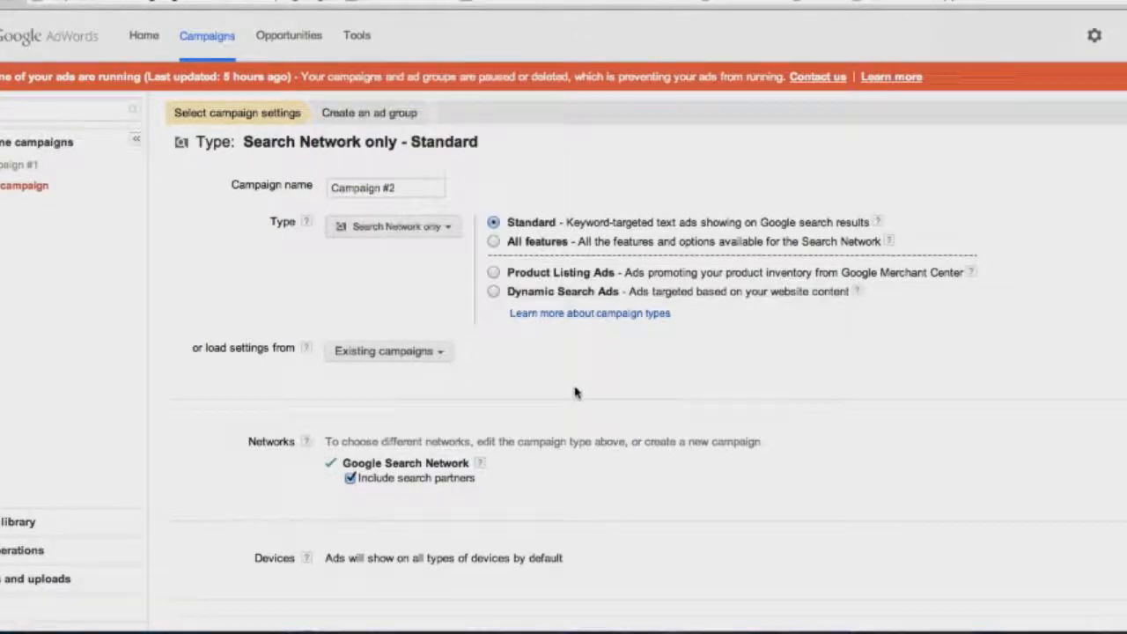
pyautogui.scroll(-5, 574, 391)
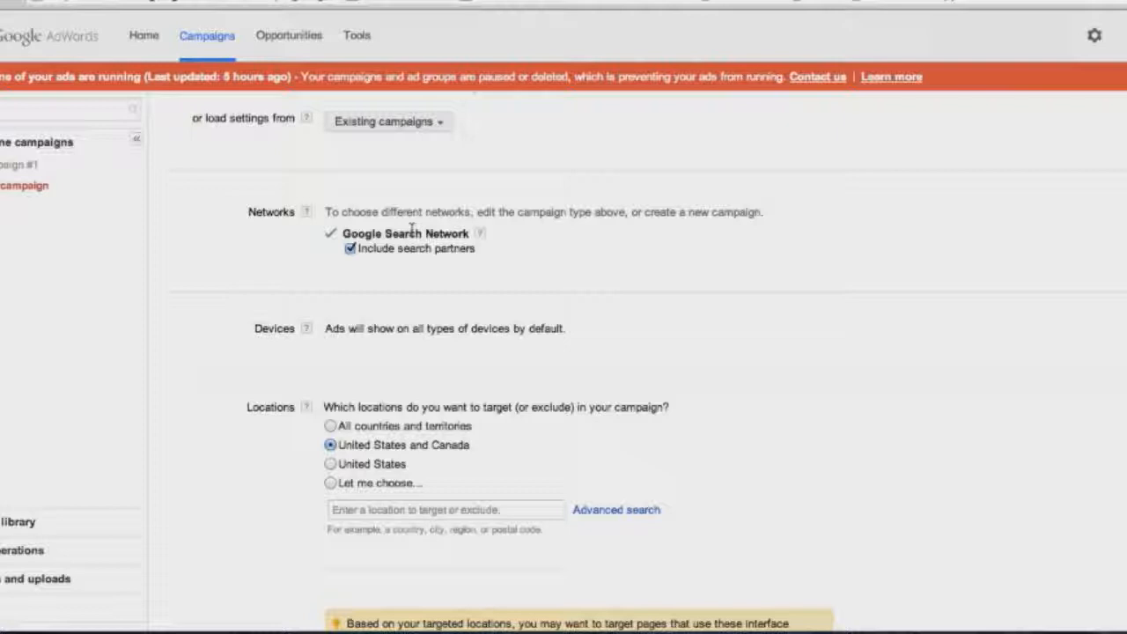
pyautogui.scroll(5, 412, 231)
pyautogui.scroll(-3, 412, 230)
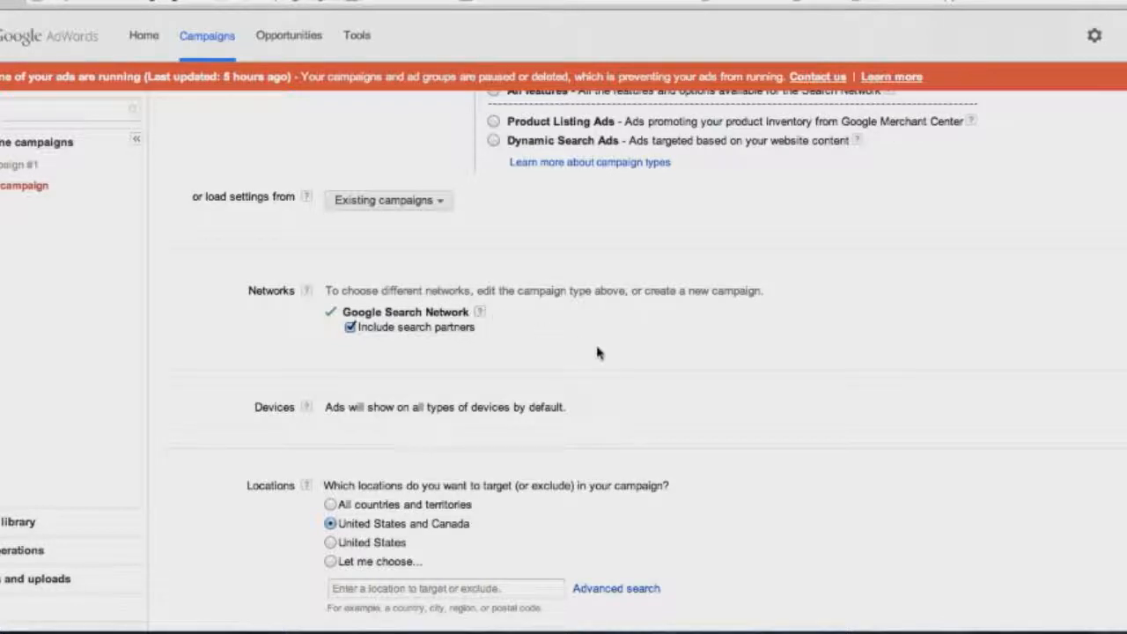
# Restrict the campaign's targeting to a custom location: the city of Boston, Massachusetts, United States.
pyautogui.scroll(-5, 597, 352)
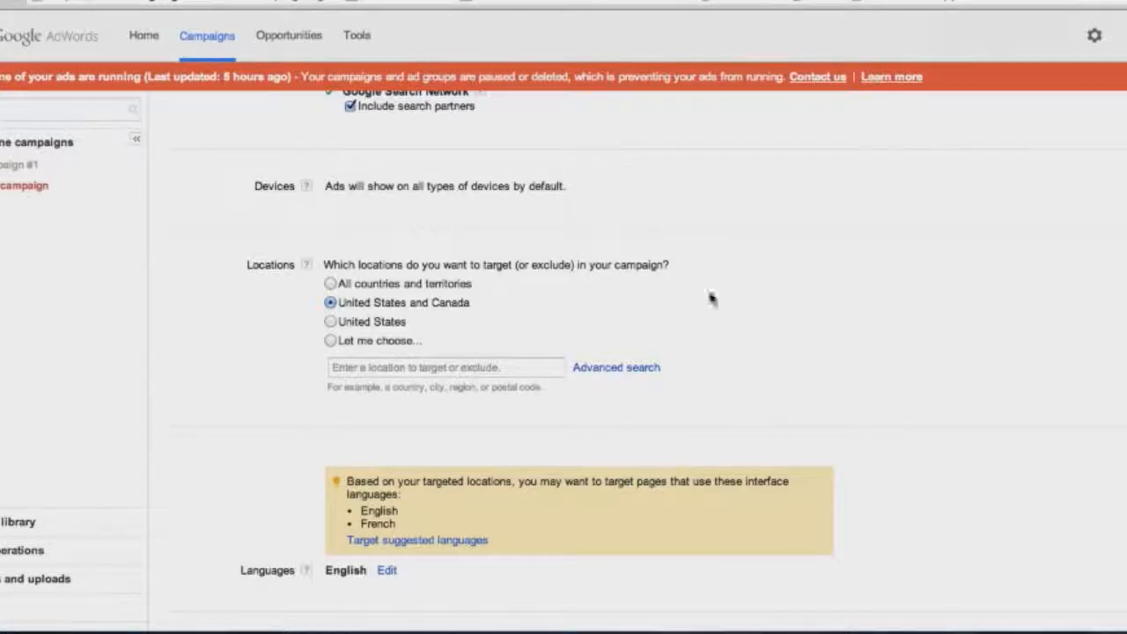
pyautogui.scroll(-2, 694, 284)
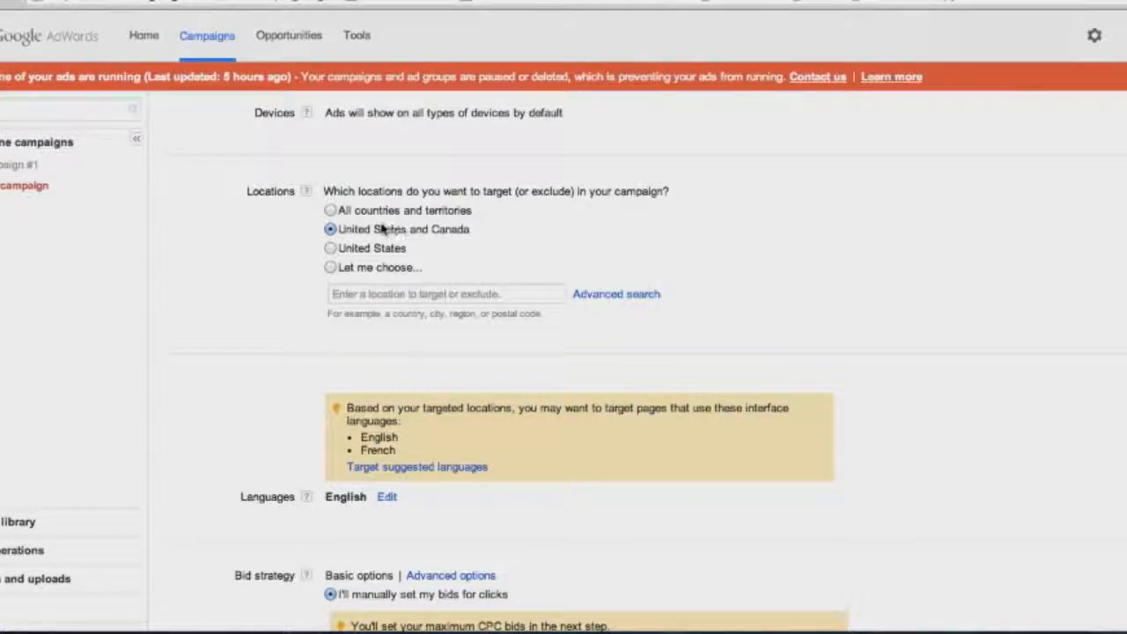
pyautogui.click(364, 250)
pyautogui.click(369, 265)
pyautogui.click(368, 294)
pyautogui.write('mass')
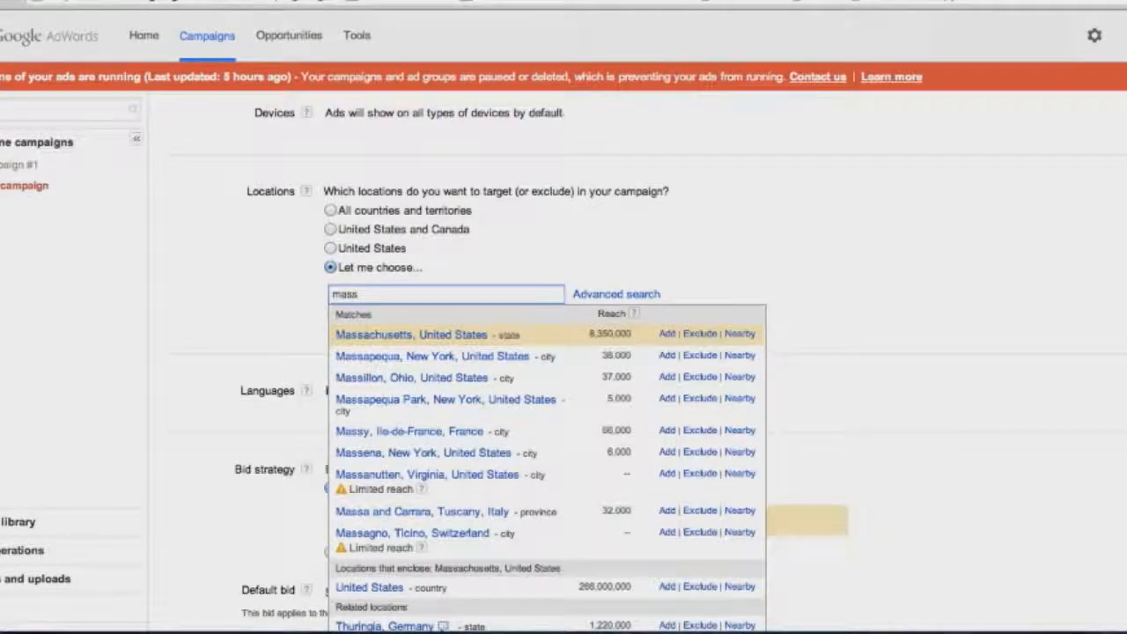
pyautogui.press('BackSpace')
pyautogui.press('BackSpace')
pyautogui.press('BackSpace')
pyautogui.press('BackSpace')
pyautogui.write('boston')
pyautogui.press('Return')
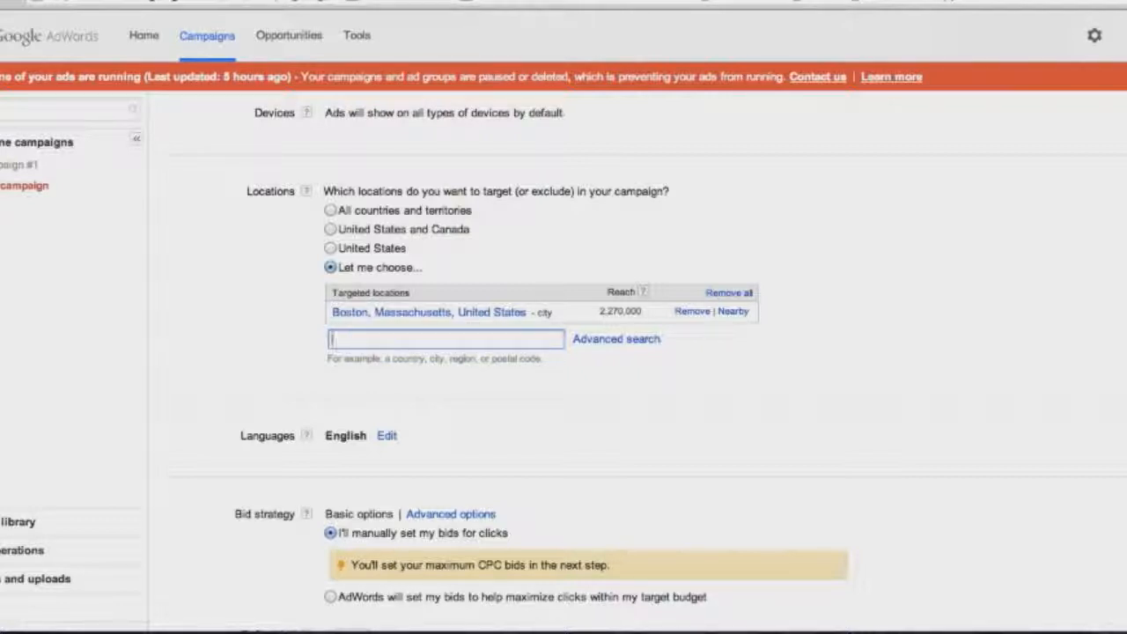
# Set the campaign's default bid to $5 and its budget to $20 per day.
pyautogui.scroll(-3, 889, 368)
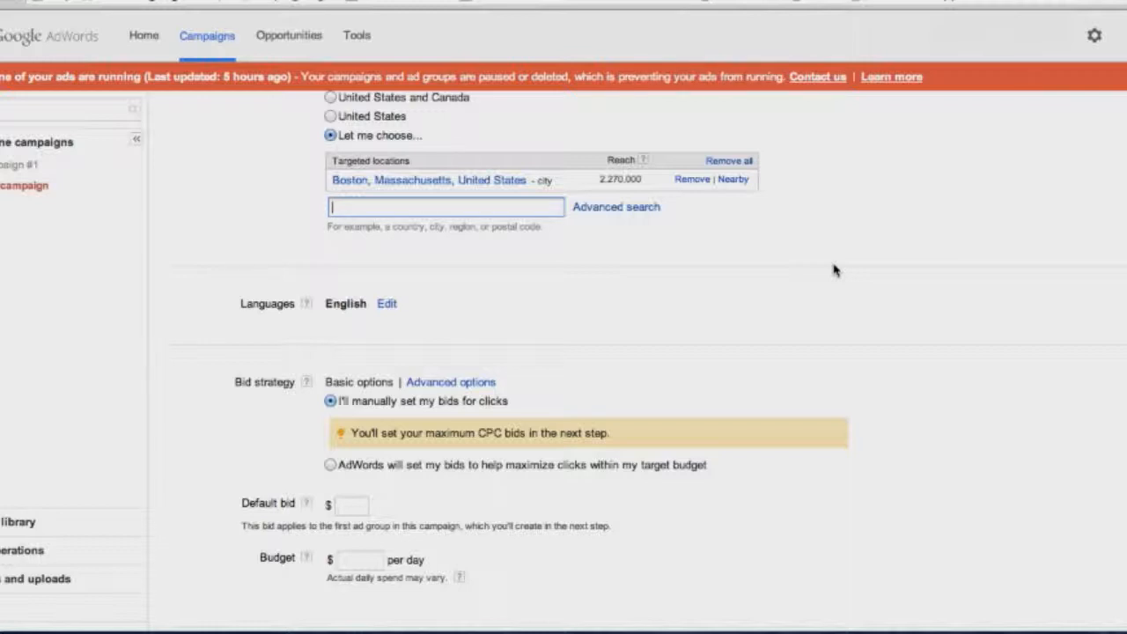
pyautogui.scroll(-3, 797, 376)
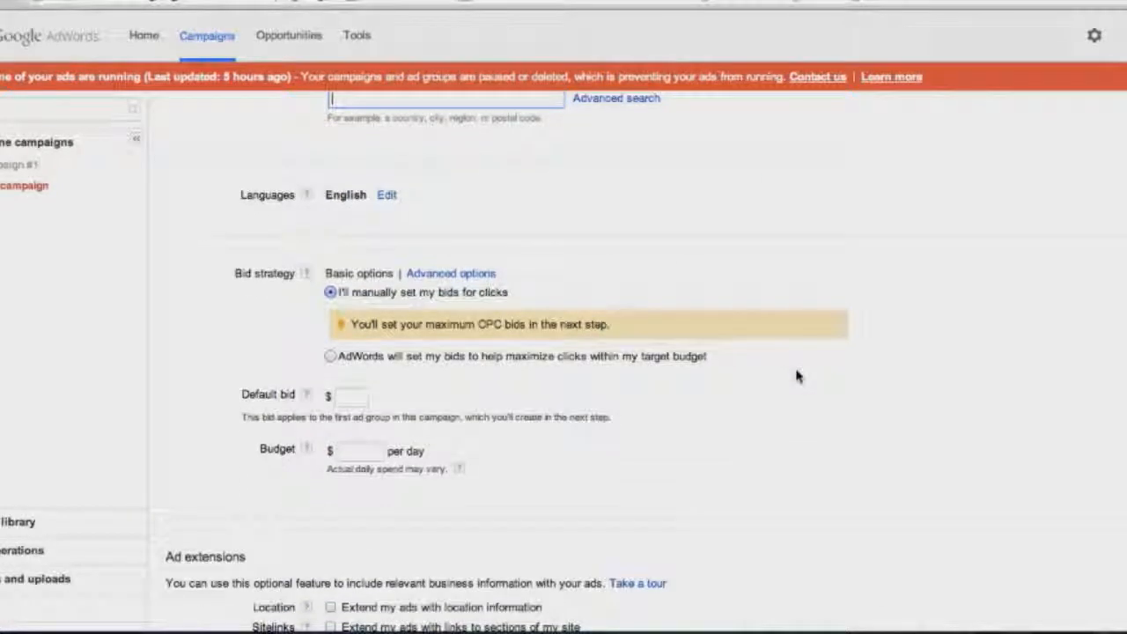
pyautogui.scroll(-1, 798, 377)
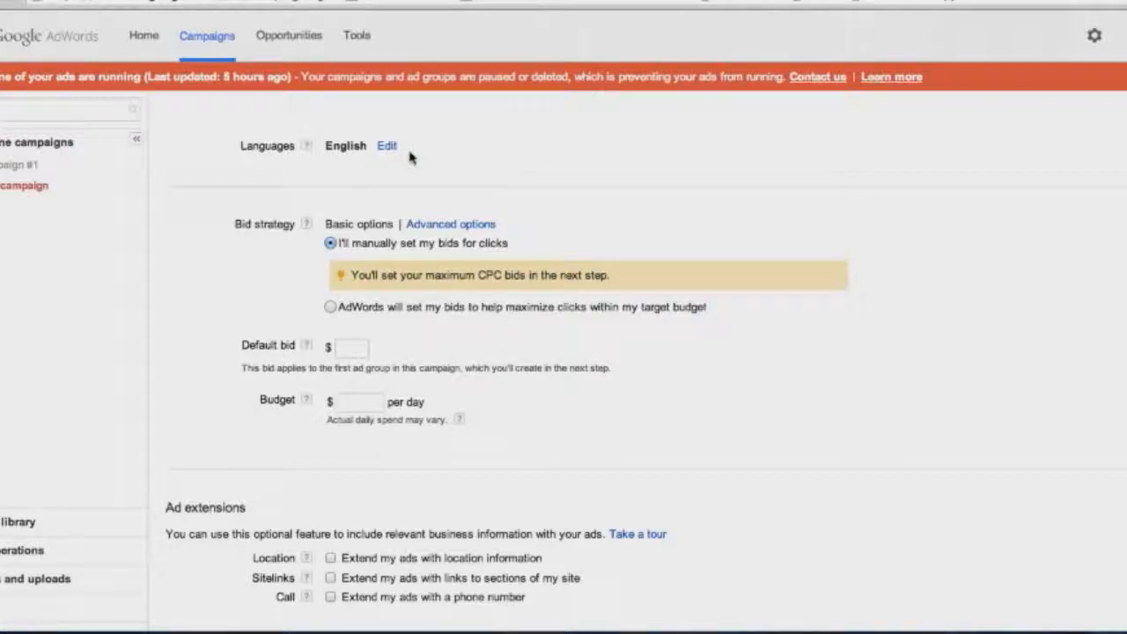
pyautogui.scroll(-1, 575, 259)
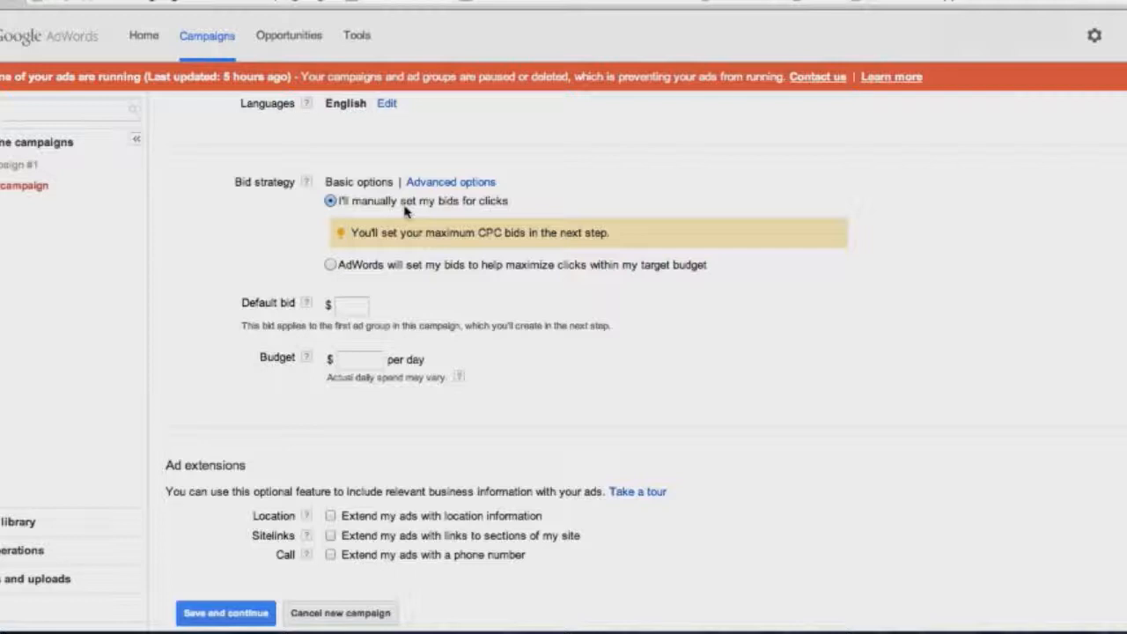
pyautogui.click(350, 306)
pyautogui.write('5')
pyautogui.click(425, 319)
pyautogui.click(306, 304)
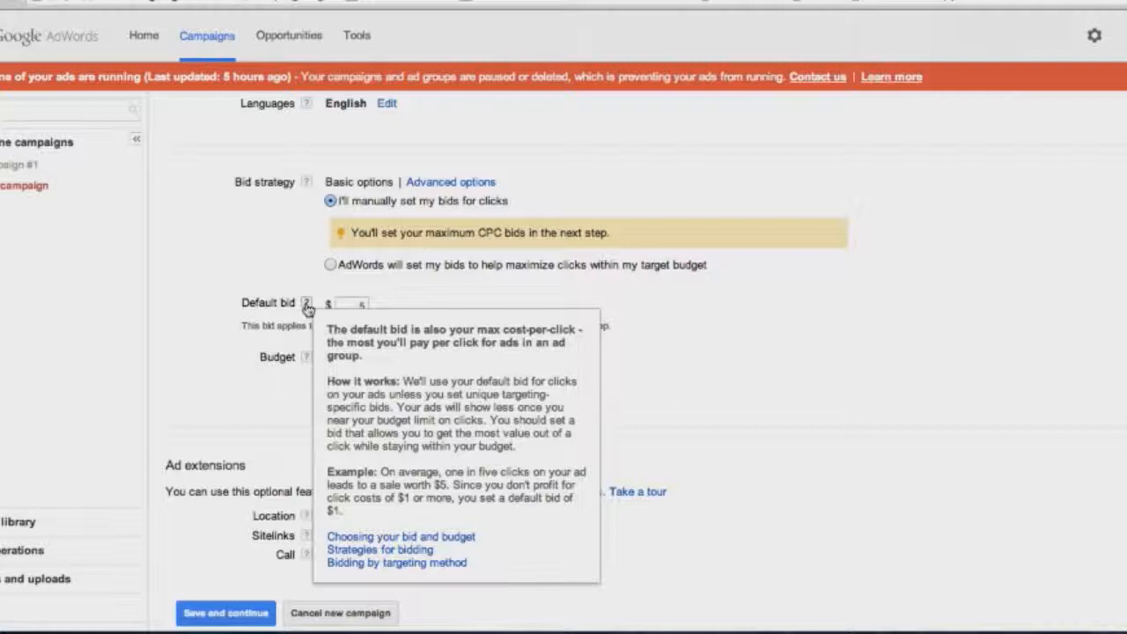
pyautogui.click(233, 369)
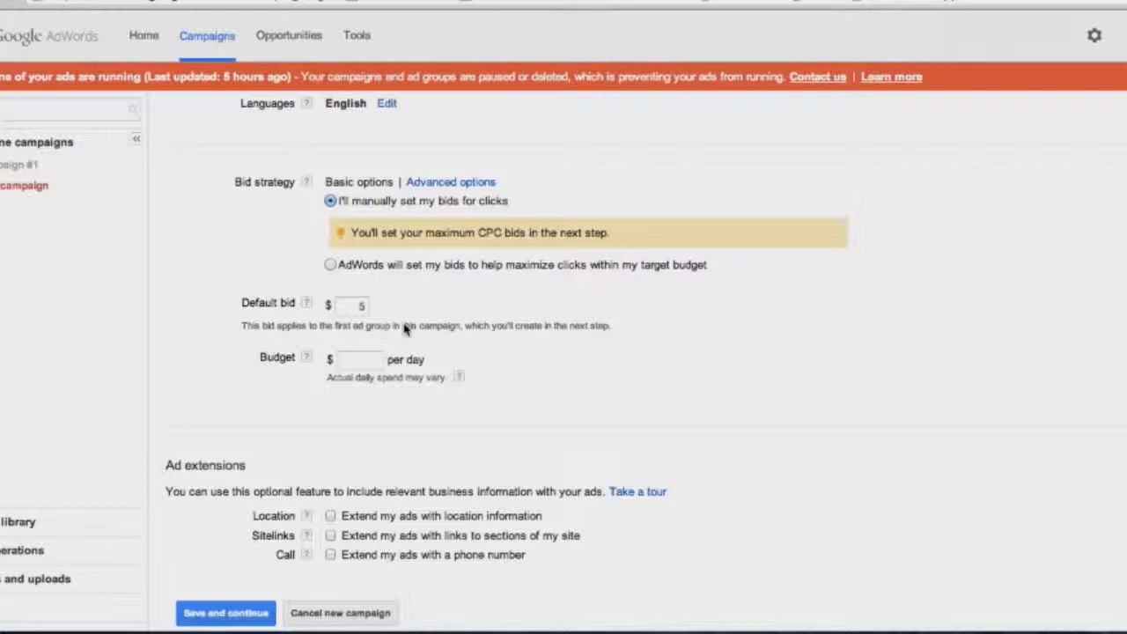
pyautogui.click(359, 360)
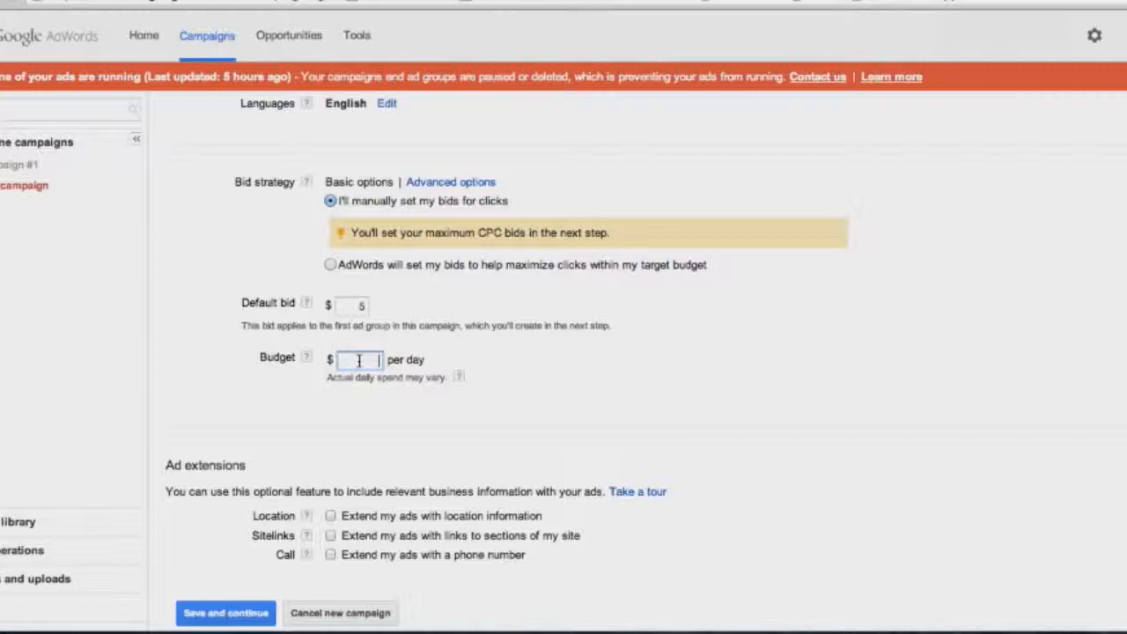
pyautogui.write('20')
pyautogui.scroll(-2, 555, 419)
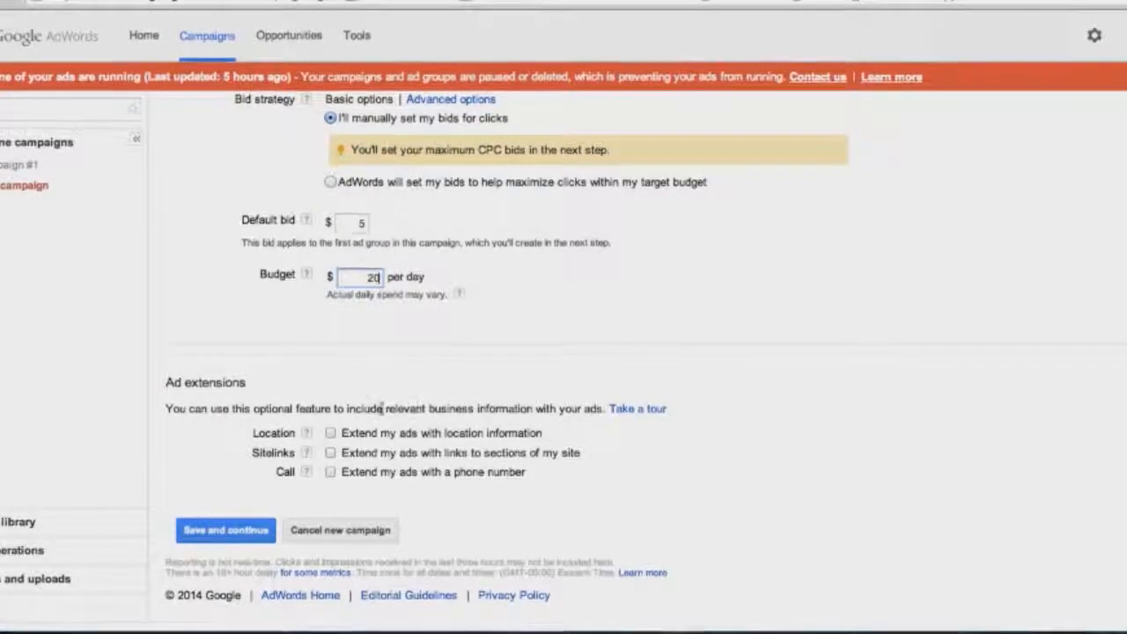
pyautogui.click(331, 432)
pyautogui.click(331, 432)
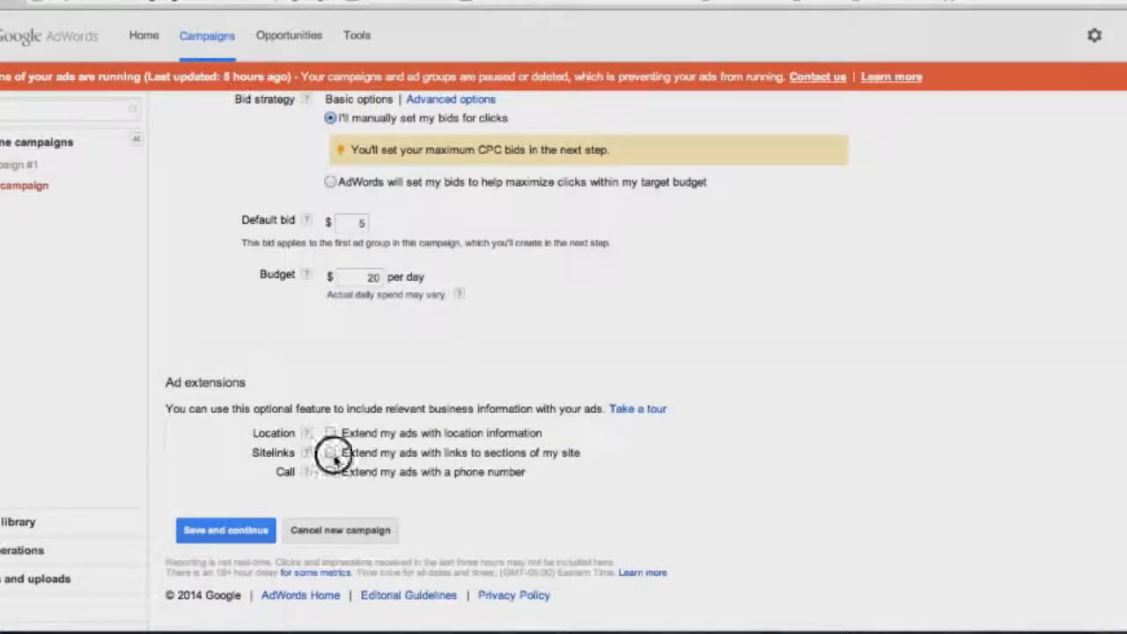
pyautogui.click(331, 454)
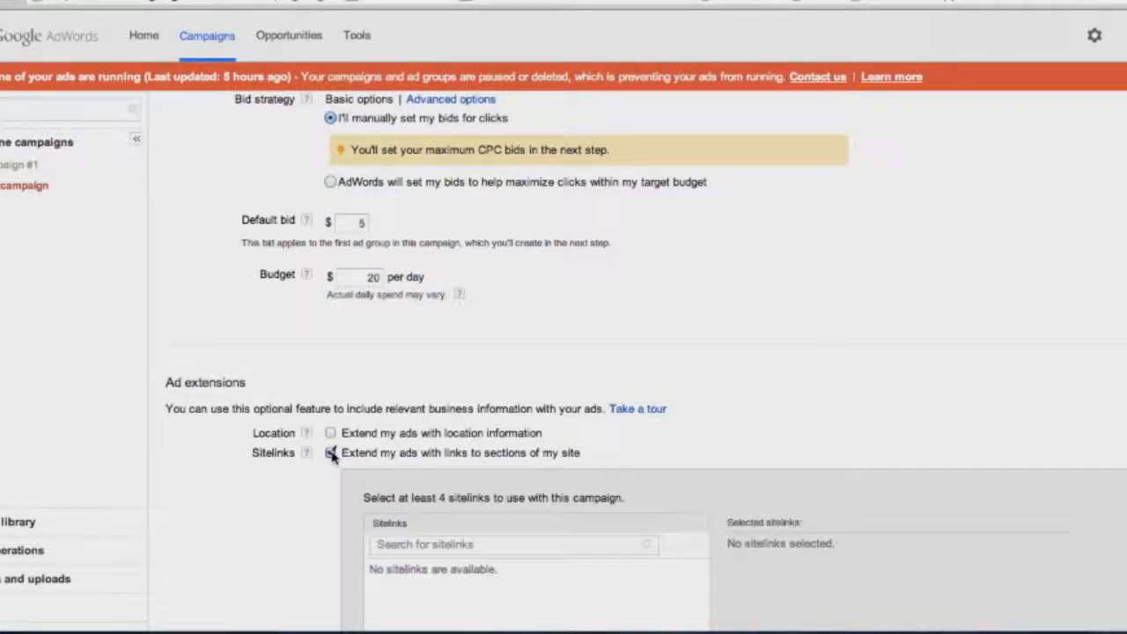
pyautogui.click(331, 453)
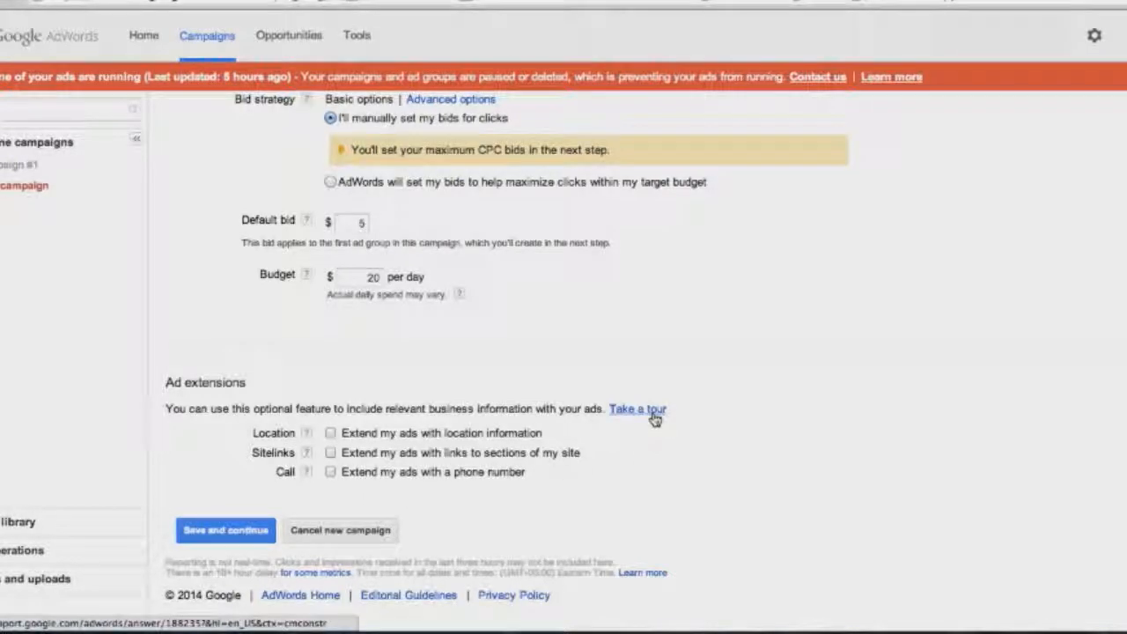
# Save the campaign settings and enter "New Dental Practice Bosto" as the headline of the first ad.
pyautogui.click(215, 531)
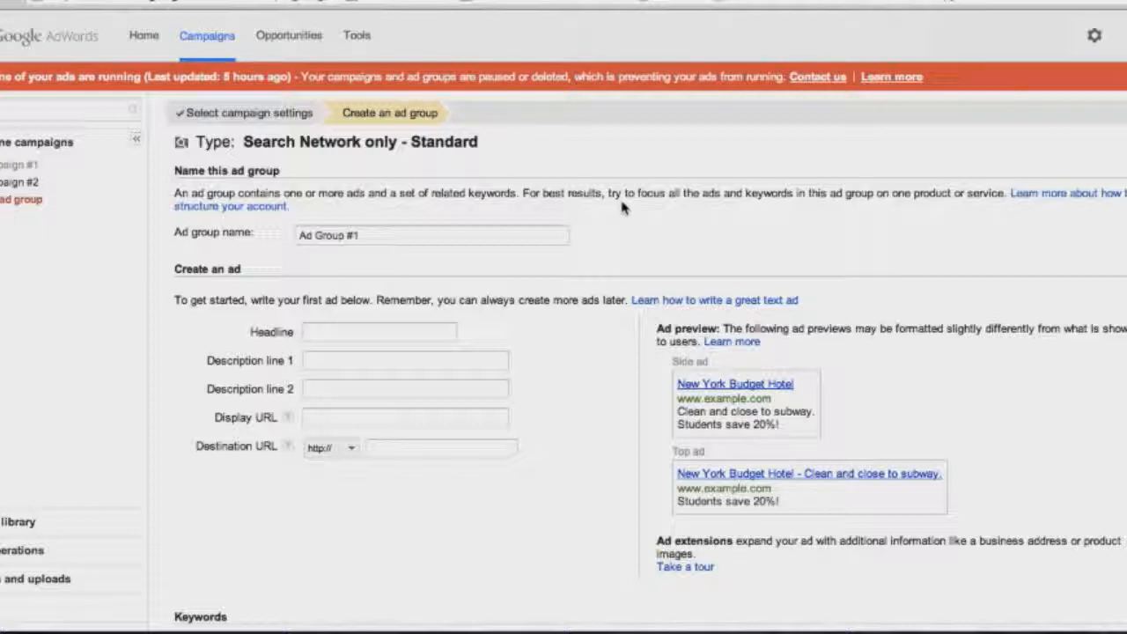
pyautogui.click(348, 331)
pyautogui.write('Ne')
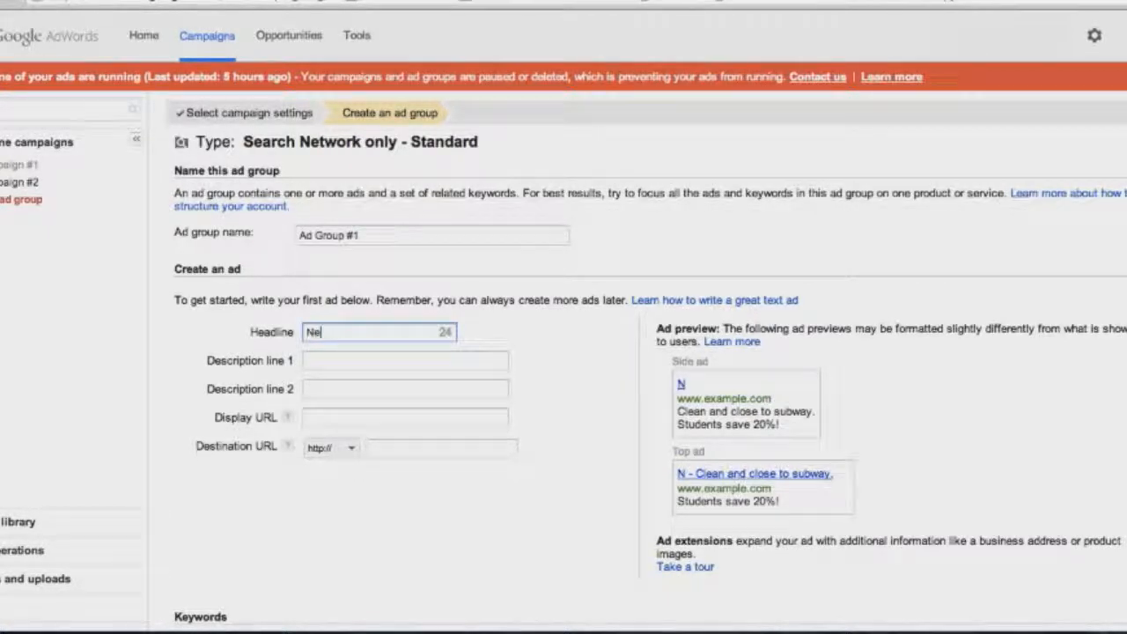
pyautogui.write('w Dental P')
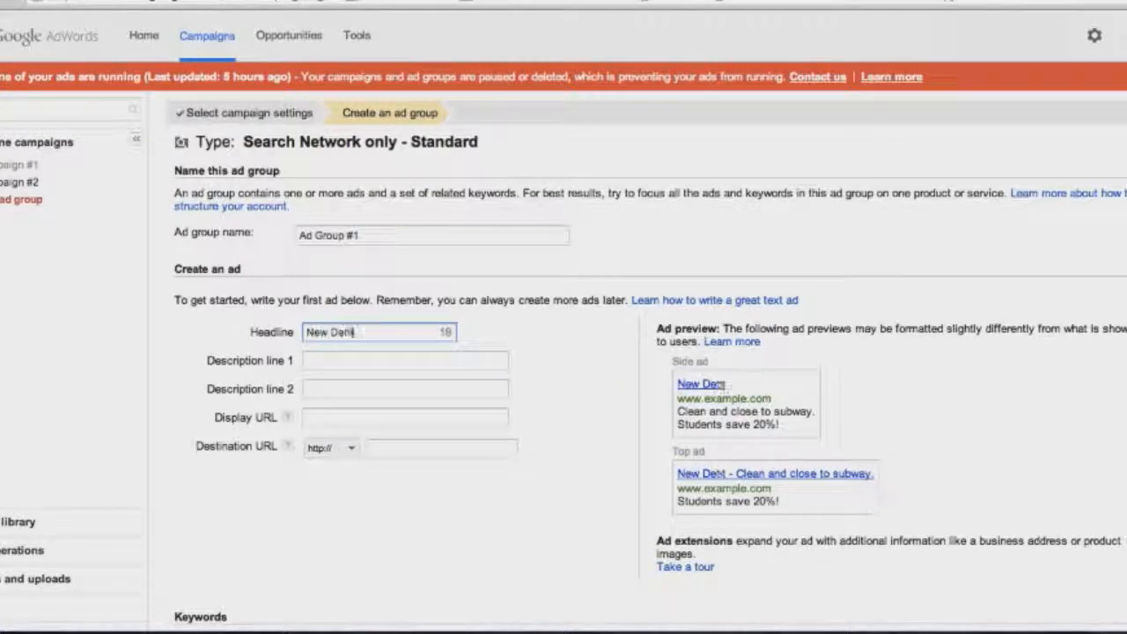
pyautogui.write('racti')
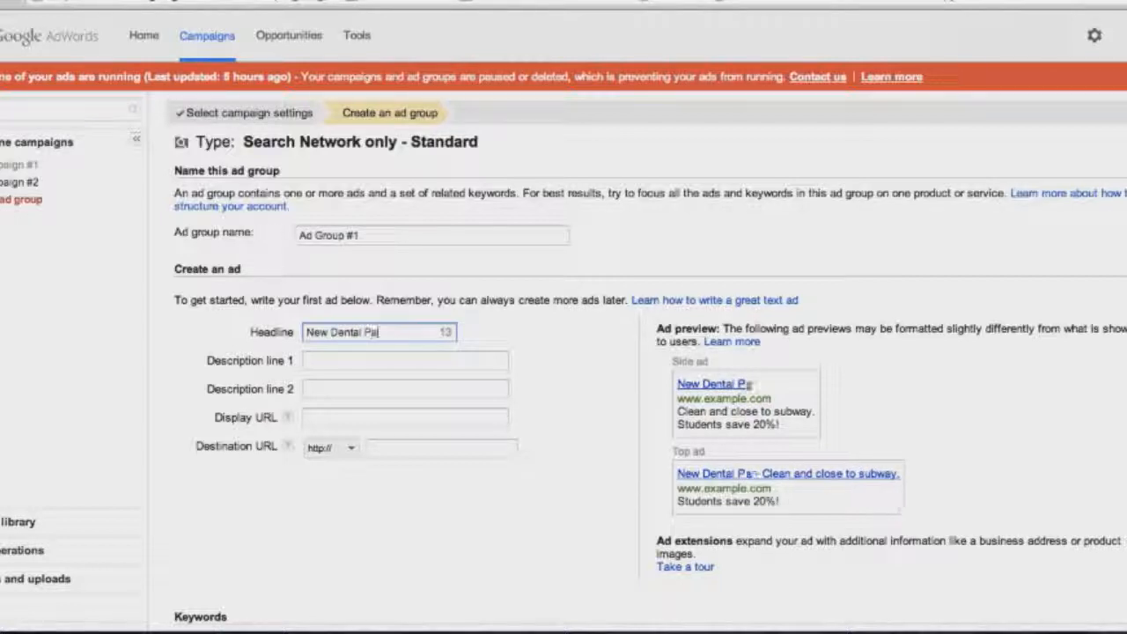
pyautogui.write('c')
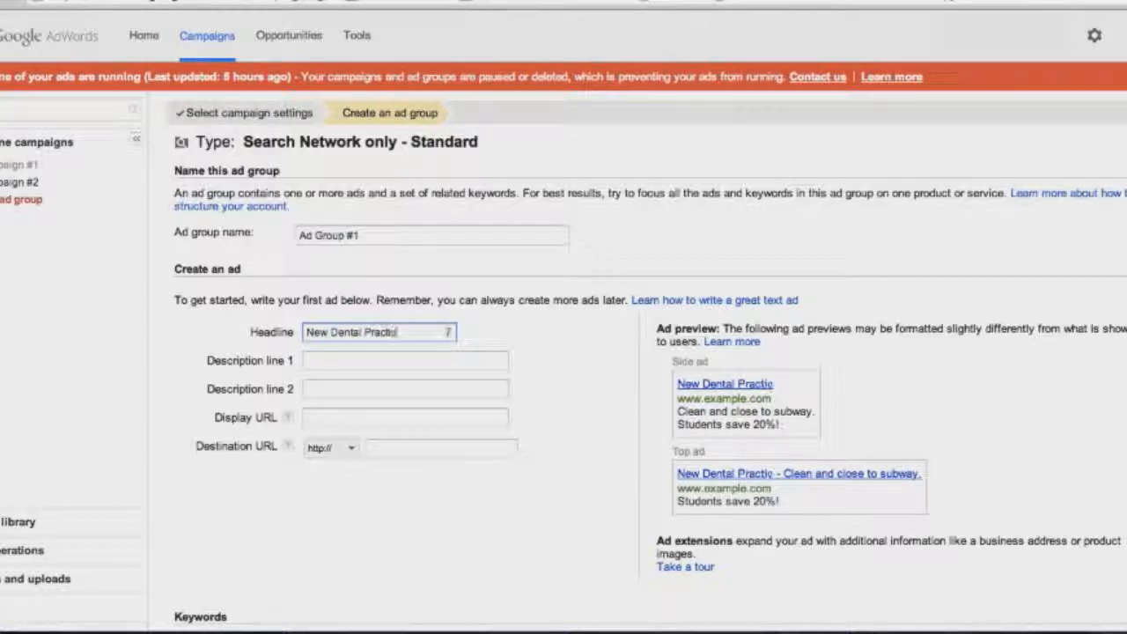
pyautogui.write('e Boston')
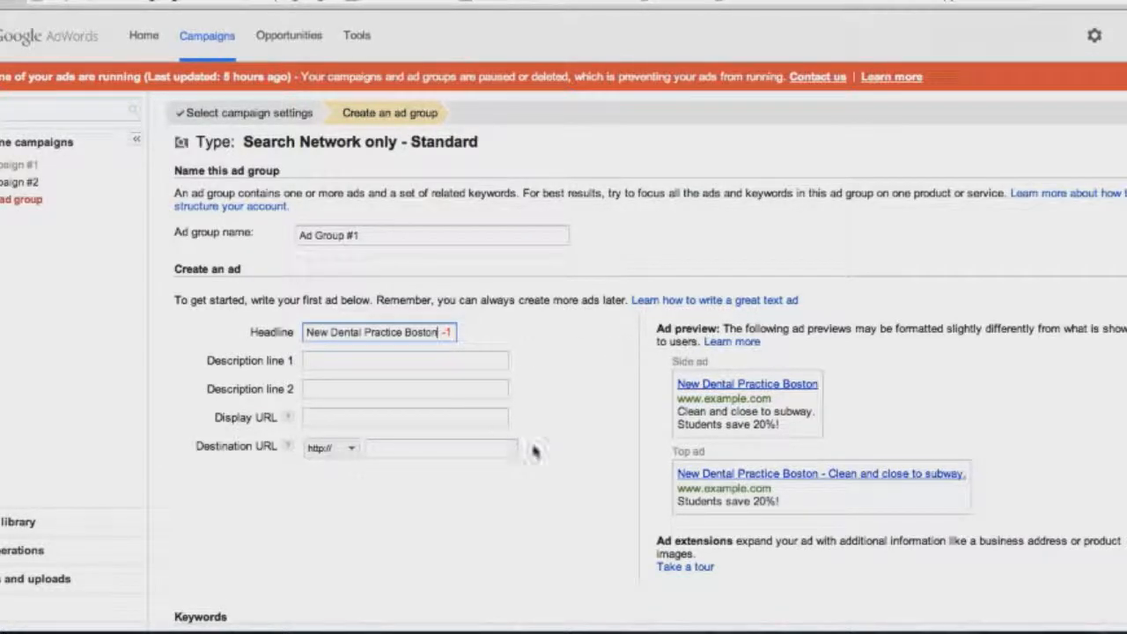
pyautogui.press('BackSpace')
pyautogui.press('BackSpace')
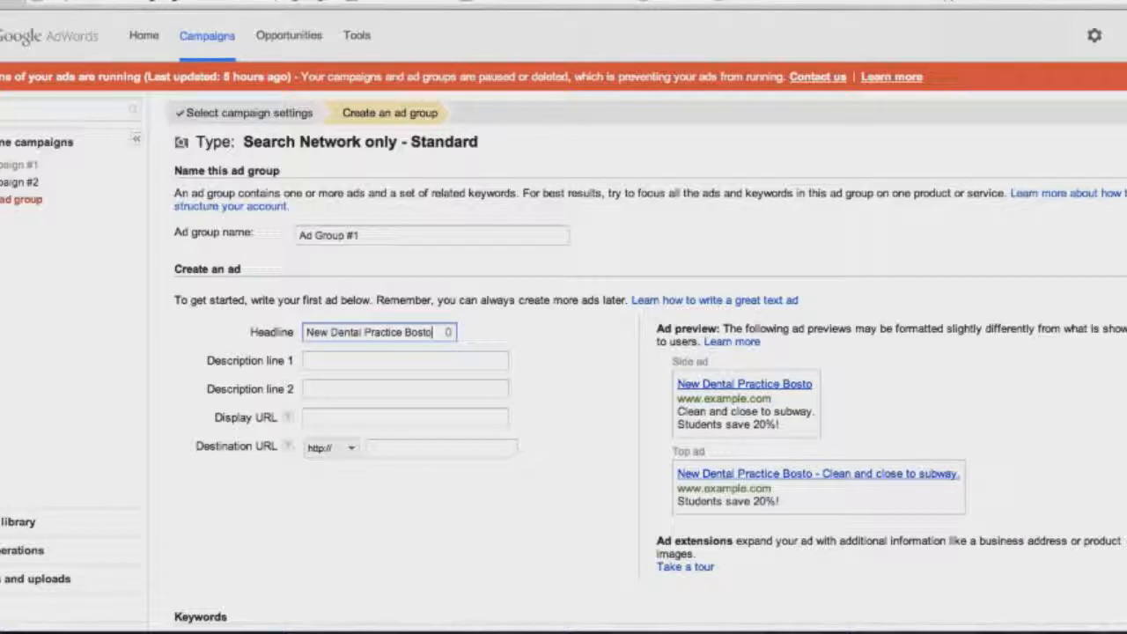
# Fill in the ad's description lines with "First Line description" and "Second line".
pyautogui.click(405, 360)
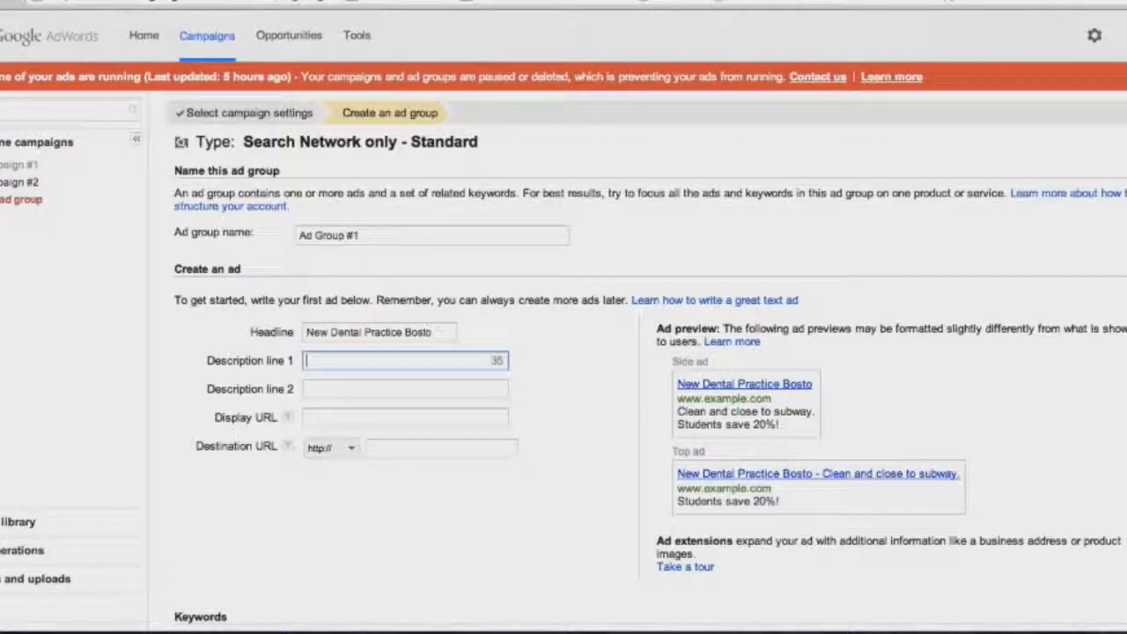
pyautogui.write('First')
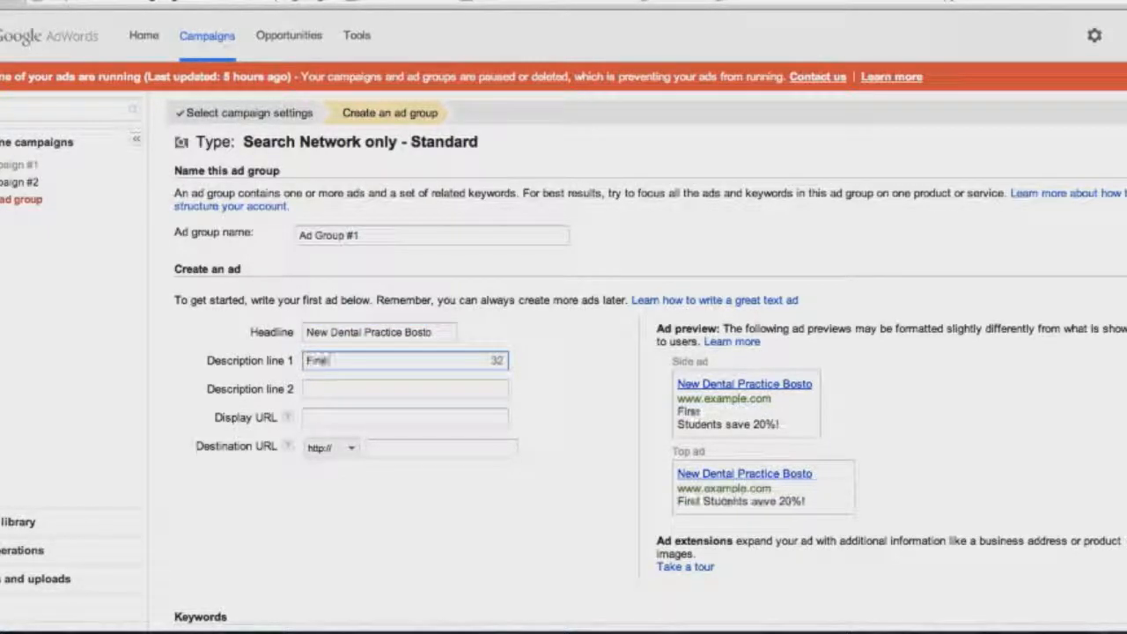
pyautogui.write(' Line description')
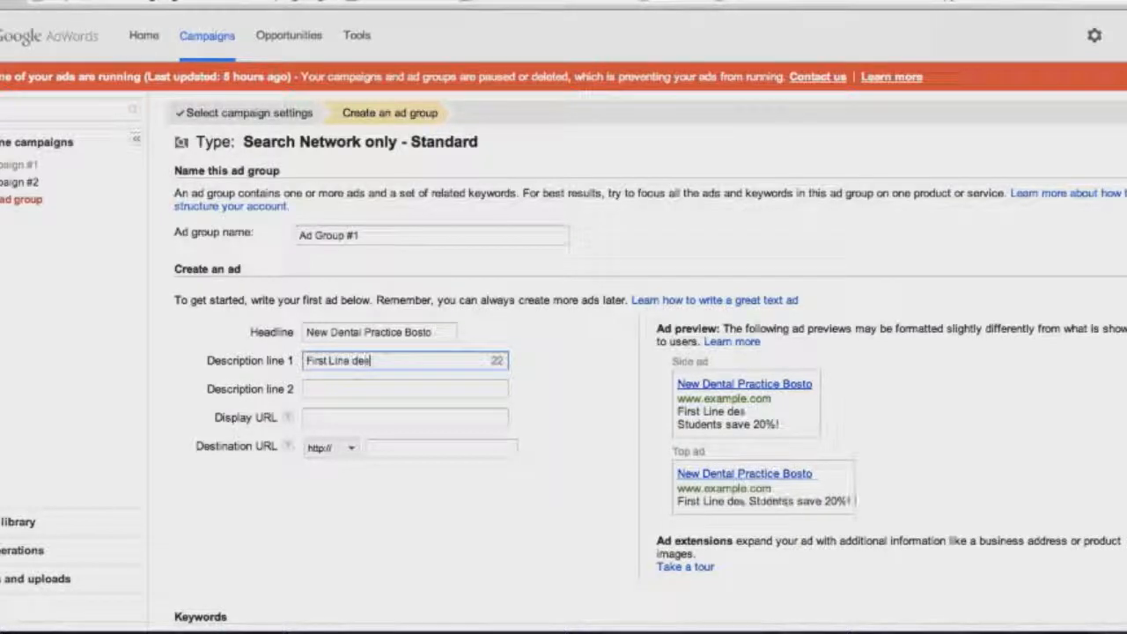
pyautogui.press('Tab')
pyautogui.write('Second line')
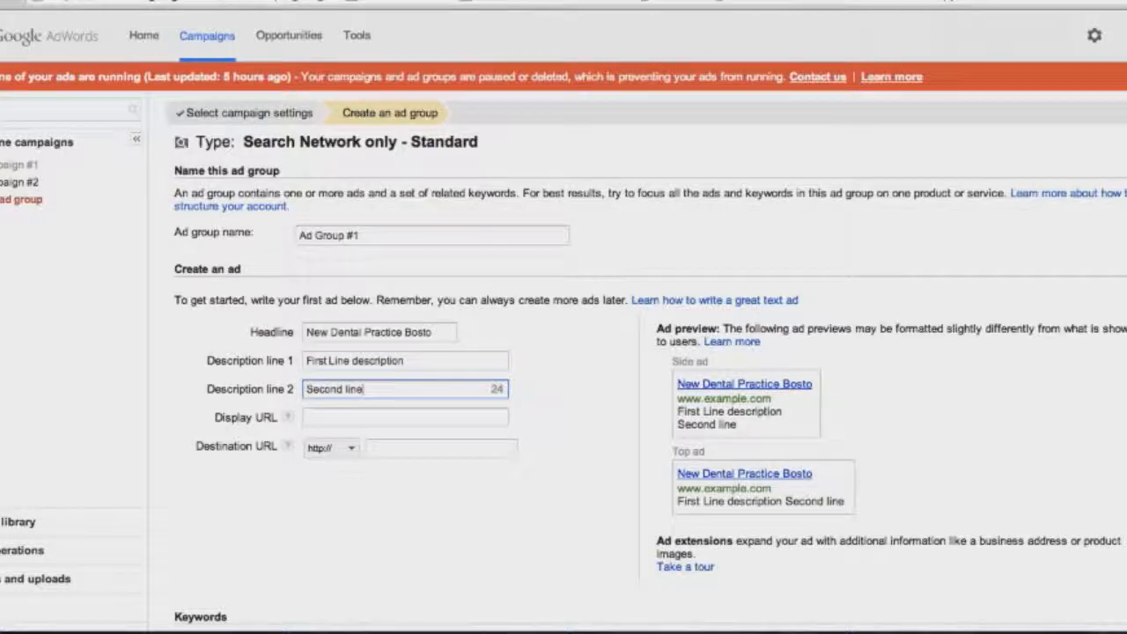
# Set the ad's display URL to mywebsite.com and its destination URL to mywebsite.com/sub.
pyautogui.click(422, 417)
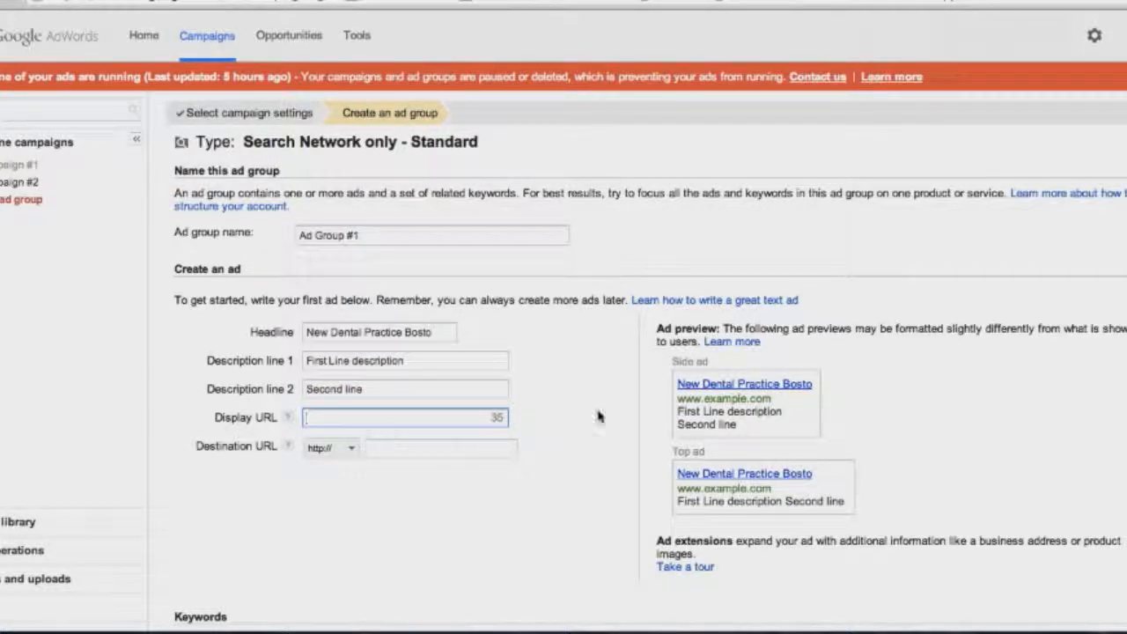
pyautogui.write('mywebsite.com')
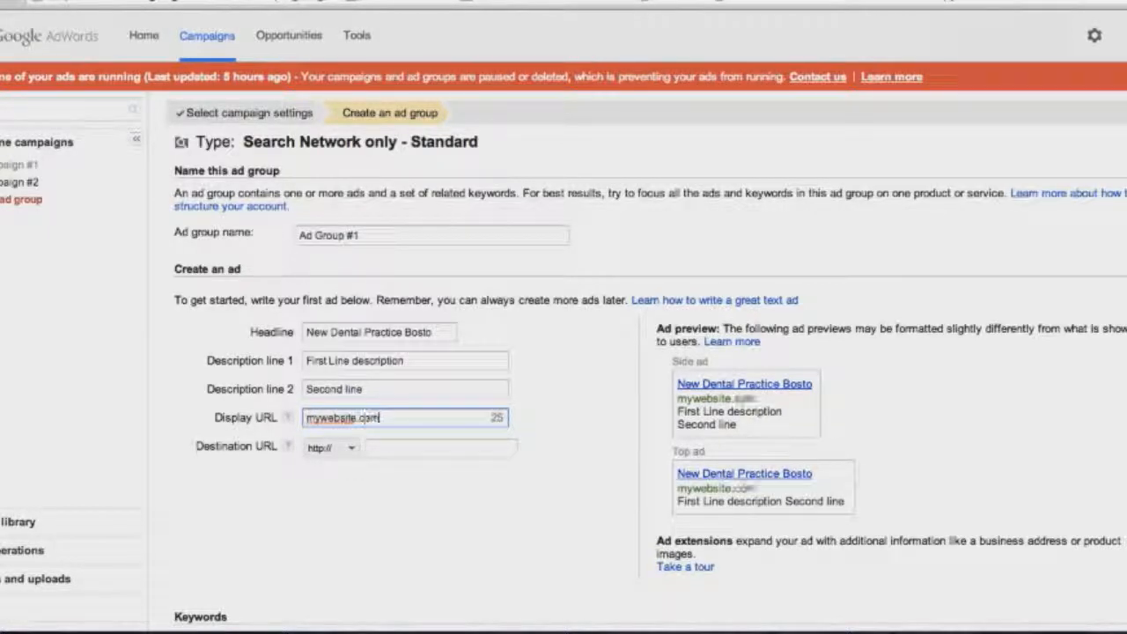
pyautogui.click(462, 447)
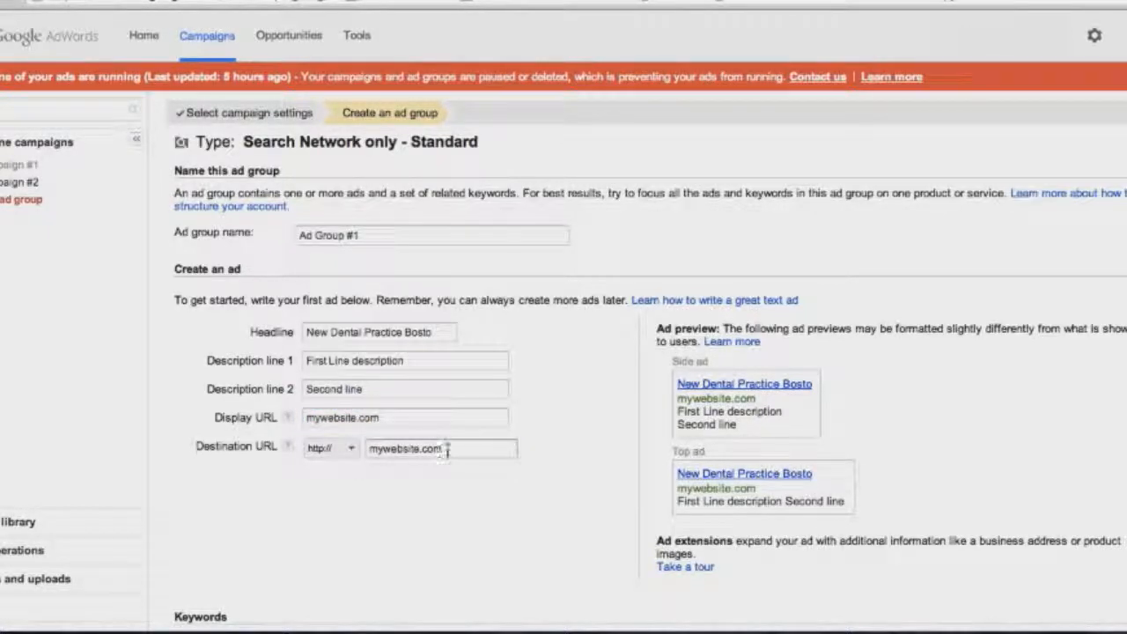
pyautogui.click(448, 449)
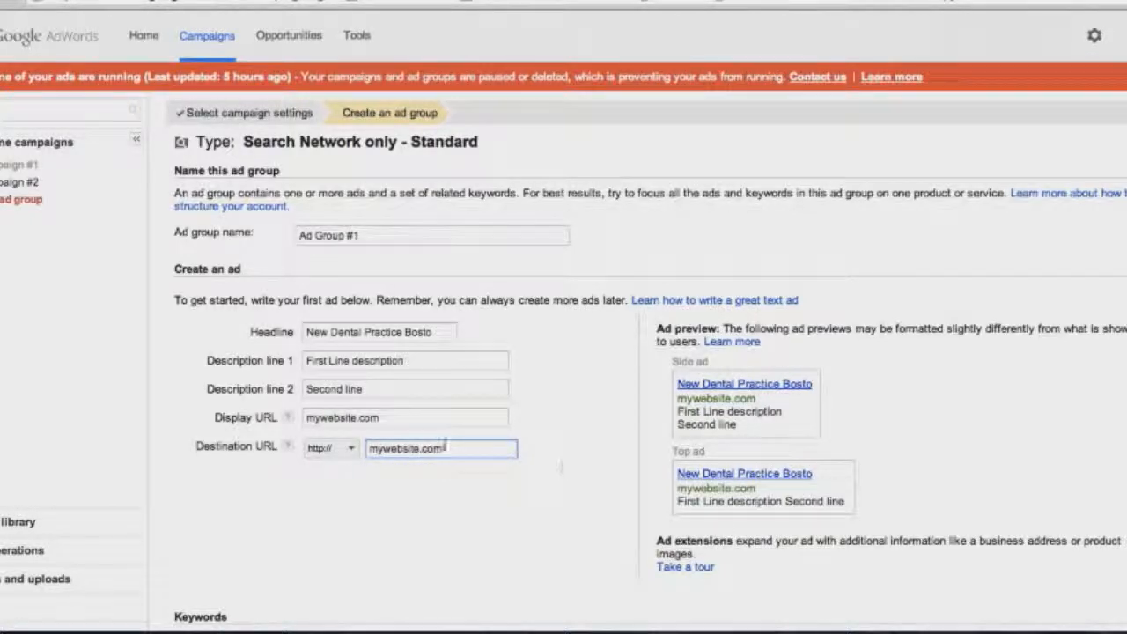
pyautogui.write('/')
pyautogui.write('ser')
pyautogui.press('BackSpace')
pyautogui.press('BackSpace')
pyautogui.write('ub')
pyautogui.click(940, 410)
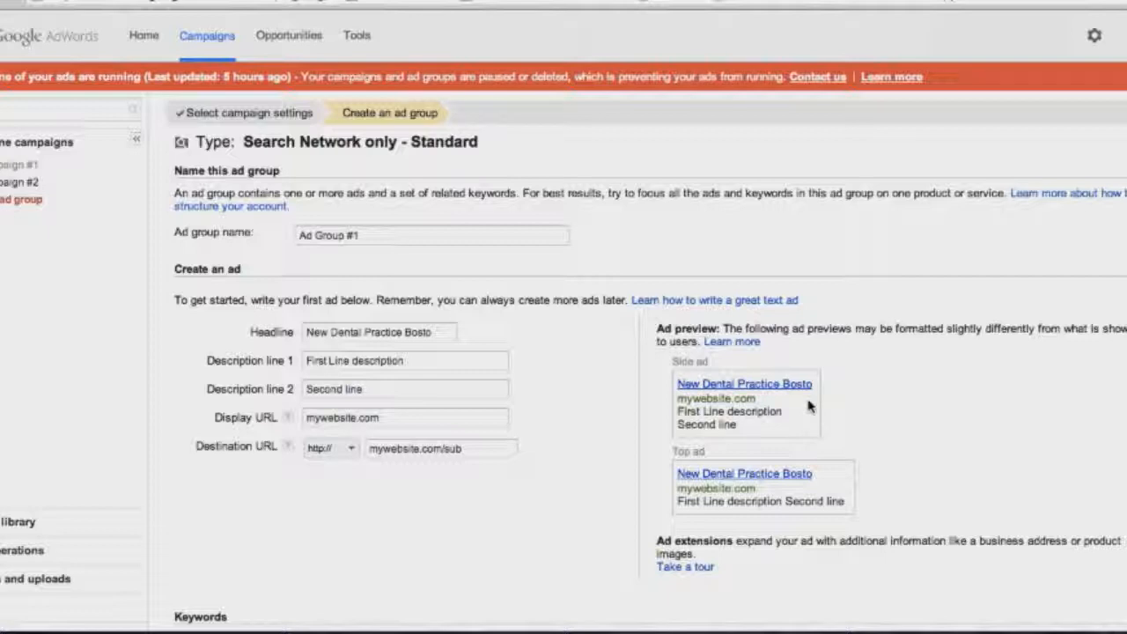
# Review the ad group's name, ad text and previews, and the tips for selecting keywords.
pyautogui.scroll(-8, 942, 458)
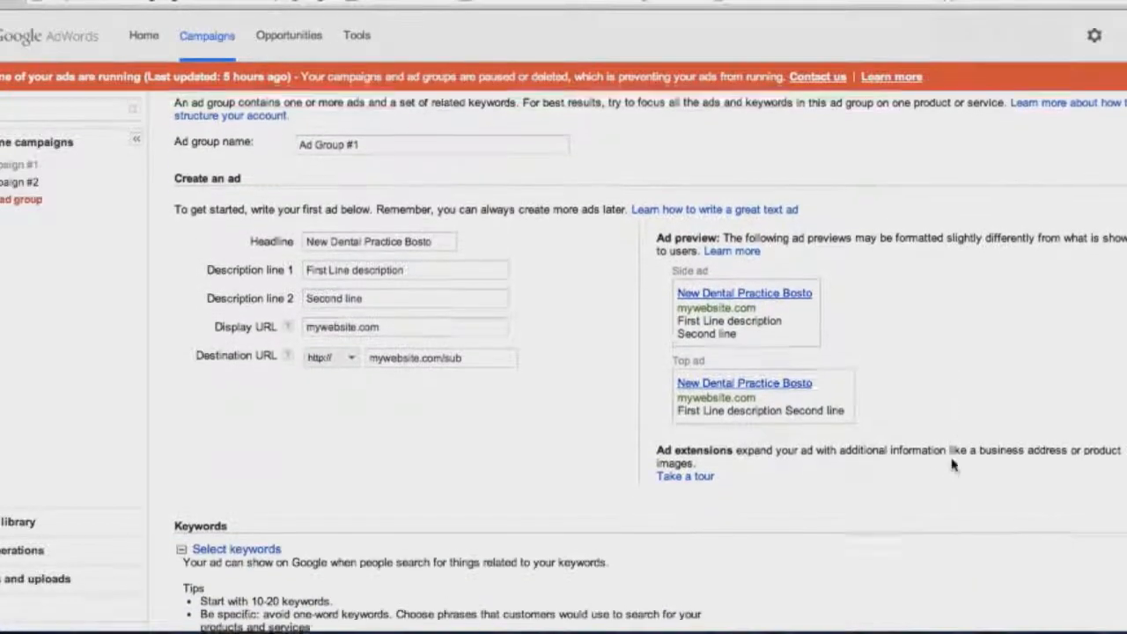
pyautogui.scroll(-2, 951, 465)
pyautogui.click(419, 389)
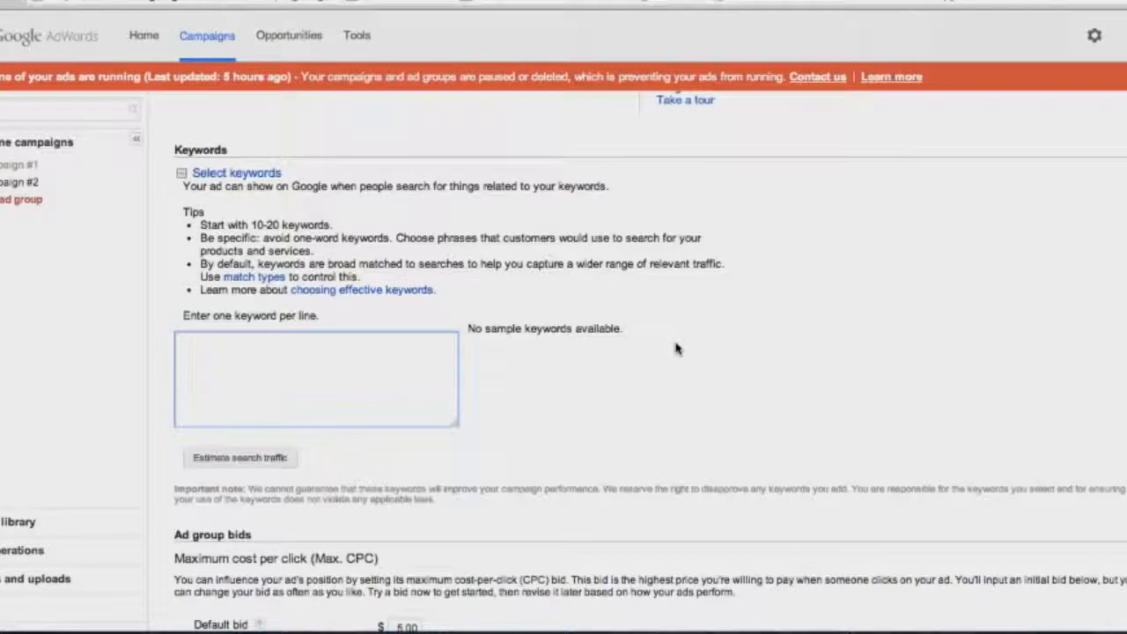
pyautogui.scroll(3, 792, 304)
pyautogui.scroll(5, 796, 299)
pyautogui.click(326, 234)
pyautogui.click(620, 272)
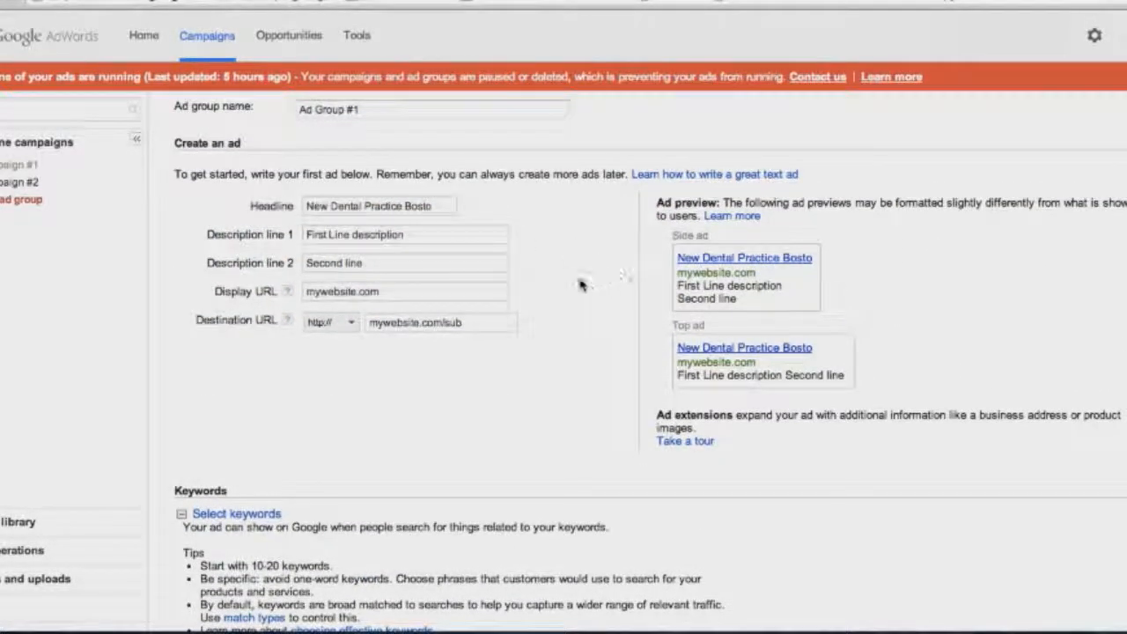
pyautogui.scroll(-5, 581, 280)
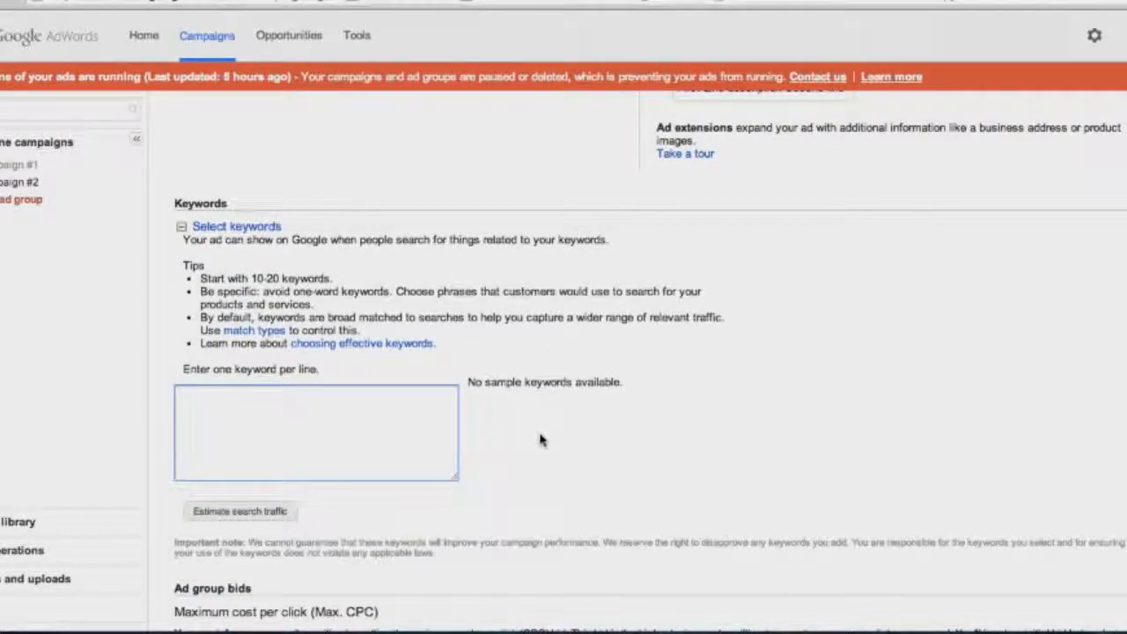
pyautogui.scroll(1, 589, 337)
pyautogui.scroll(5, 587, 338)
pyautogui.scroll(-3, 589, 337)
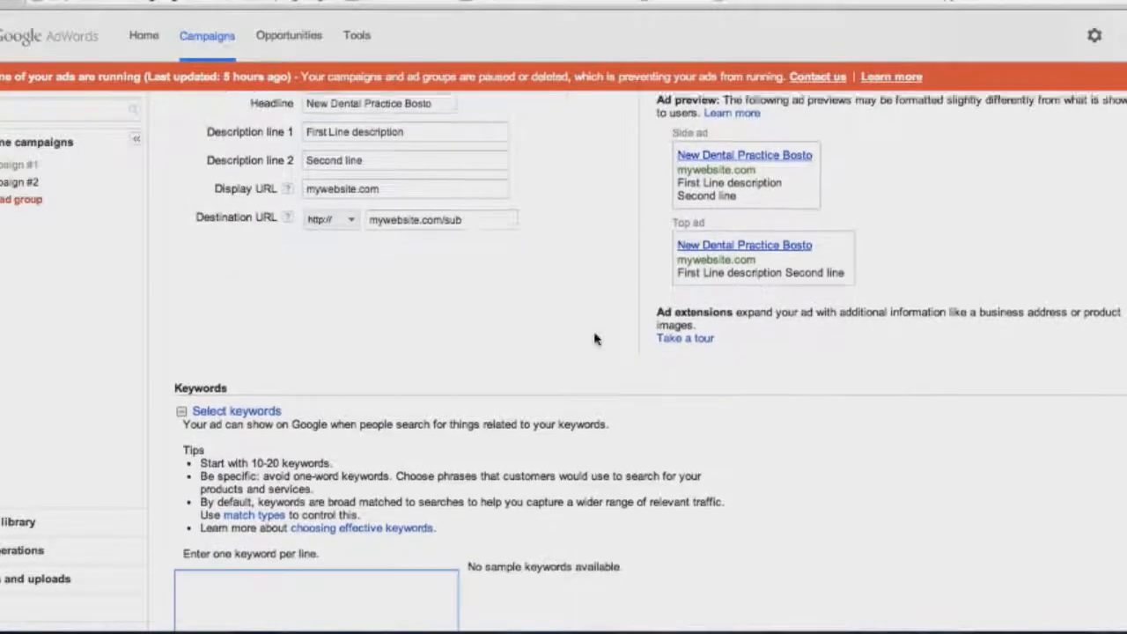
pyautogui.scroll(-2, 594, 339)
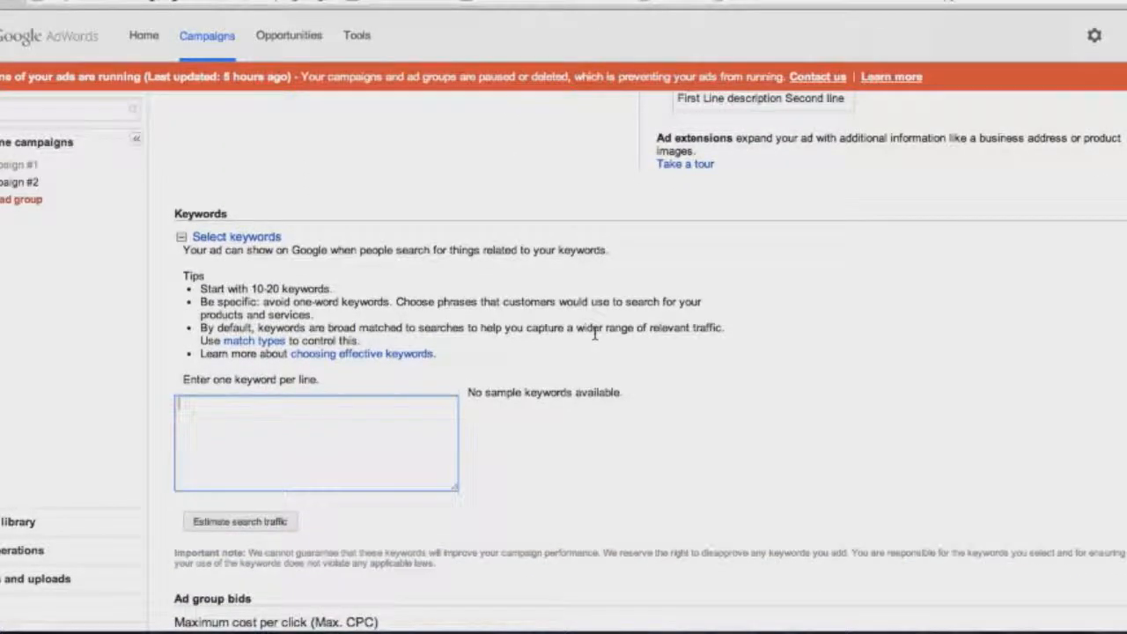
# Enter the ad group's keywords "boston dentist" and "boston dental practice", one per line.
pyautogui.scroll(-2, 594, 337)
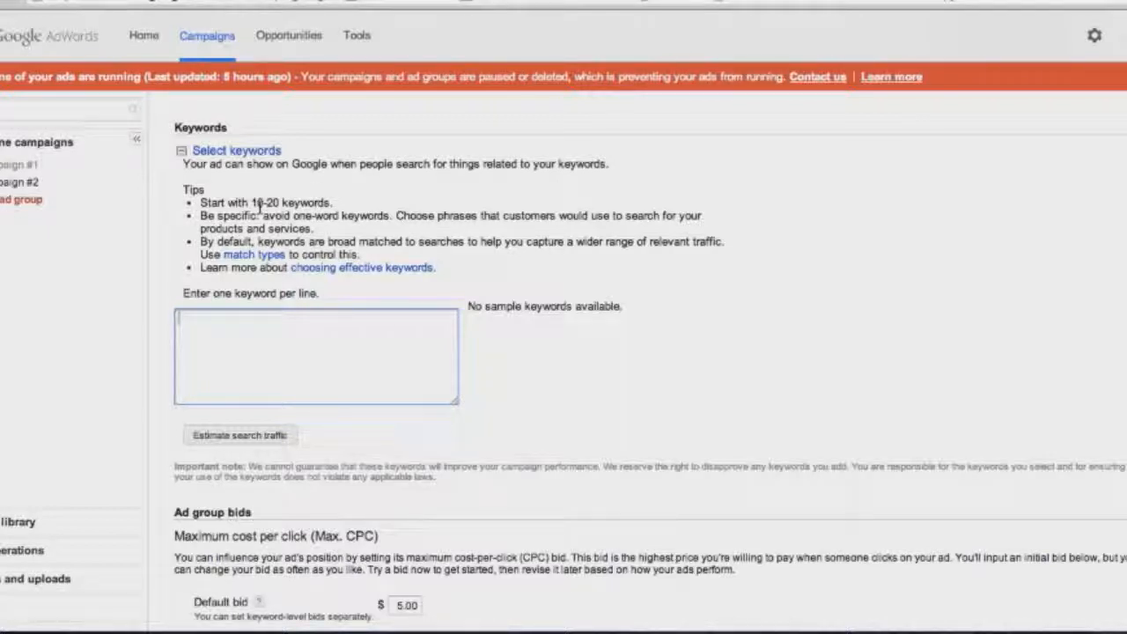
pyautogui.write('bon')
pyautogui.write('ton dentist,')
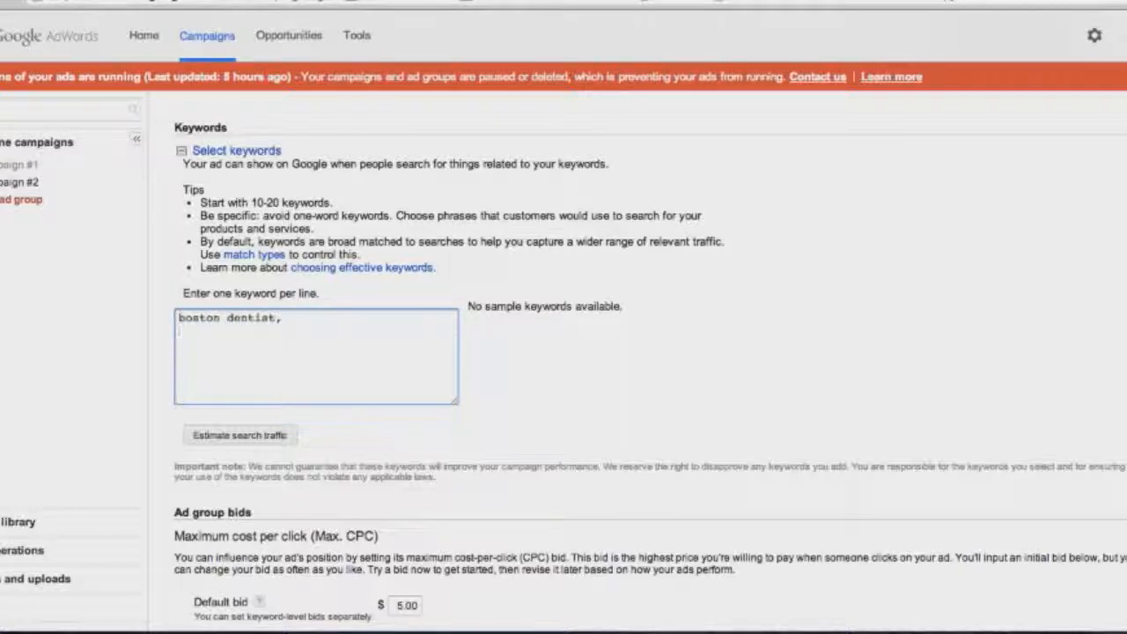
pyautogui.write('bonston')
pyautogui.press('BackSpace')
pyautogui.press('BackSpace')
pyautogui.press('BackSpace')
pyautogui.press('BackSpace')
pyautogui.press('BackSpace')
pyautogui.write('ston dental practiv')
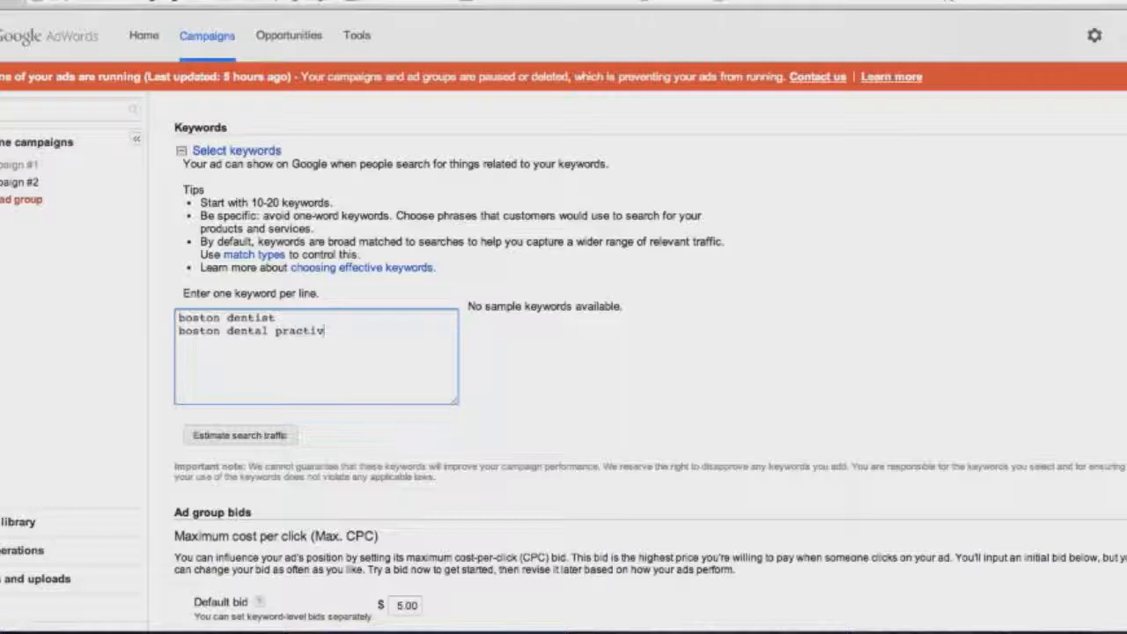
pyautogui.write('ee')
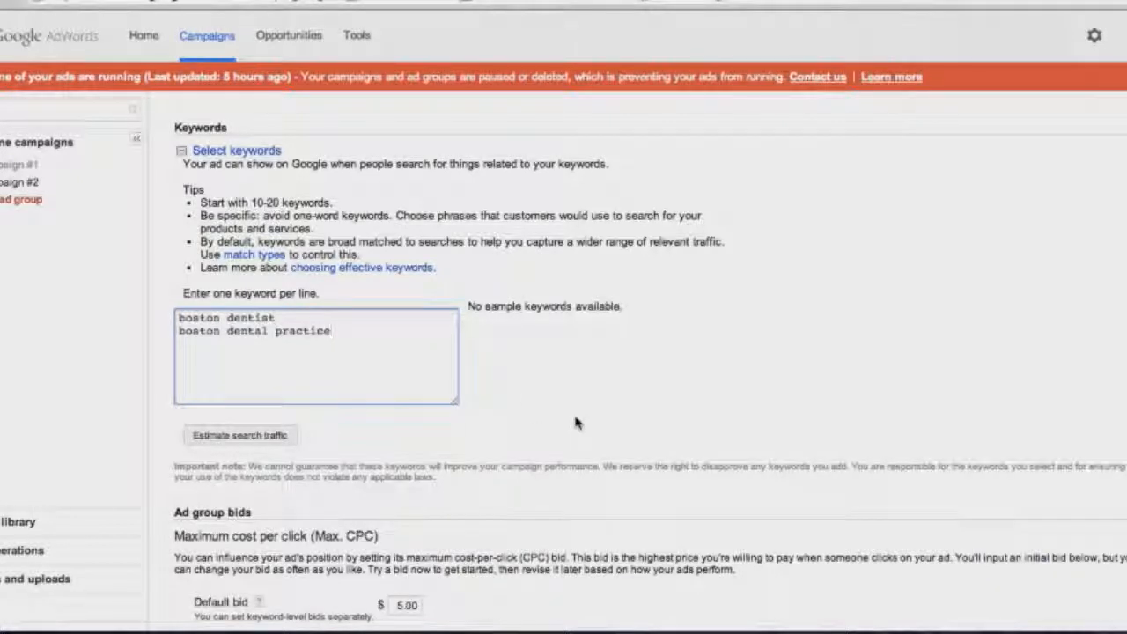
# Set the ad group's default bid to $3.00 and save the ad group.
pyautogui.scroll(-3, 575, 424)
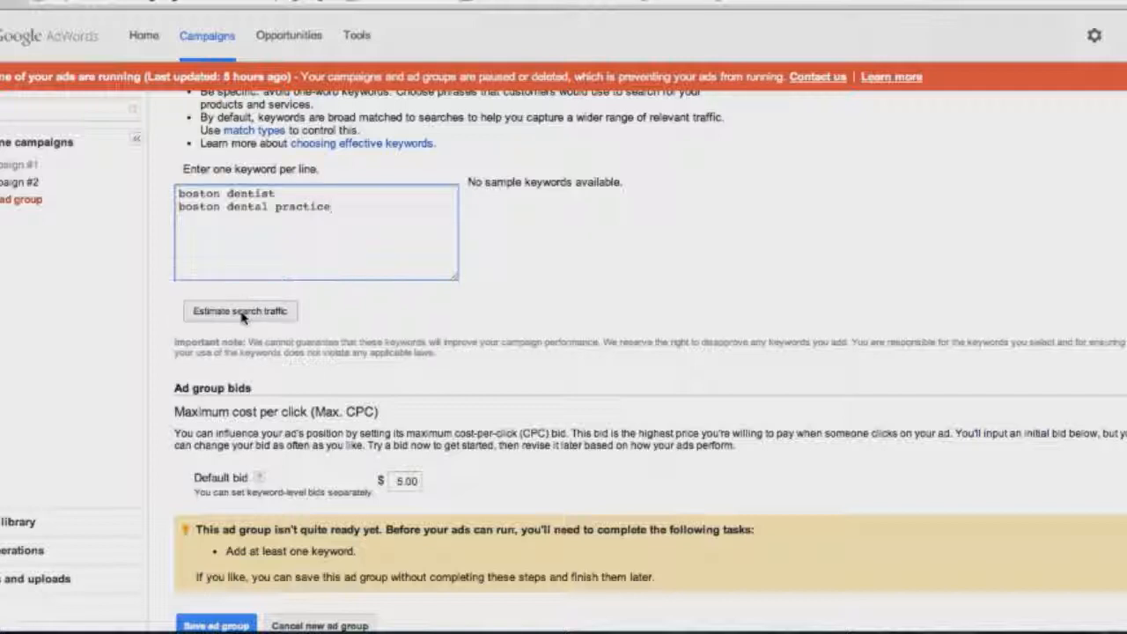
pyautogui.scroll(-3, 529, 315)
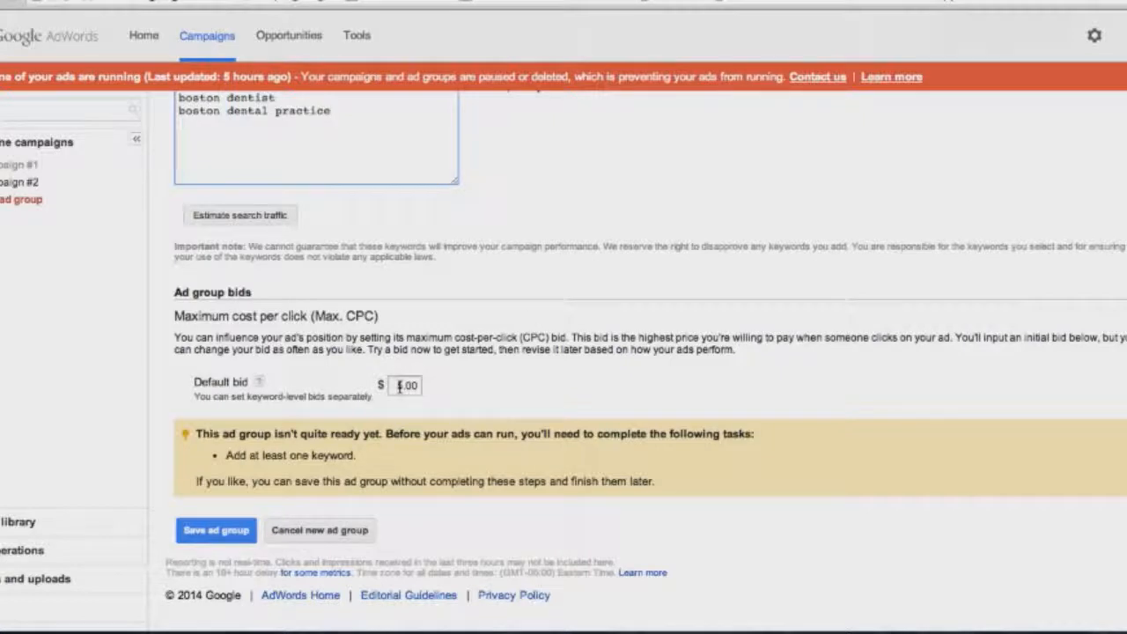
pyautogui.click(401, 386)
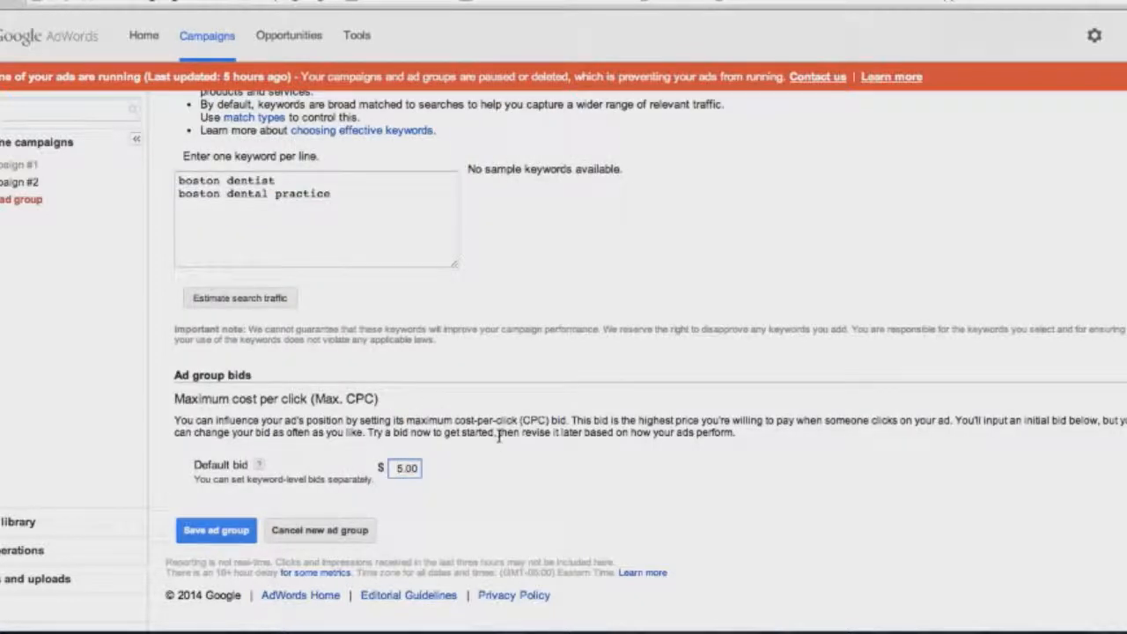
pyautogui.press('Delete')
pyautogui.write('5')
pyautogui.click(574, 496)
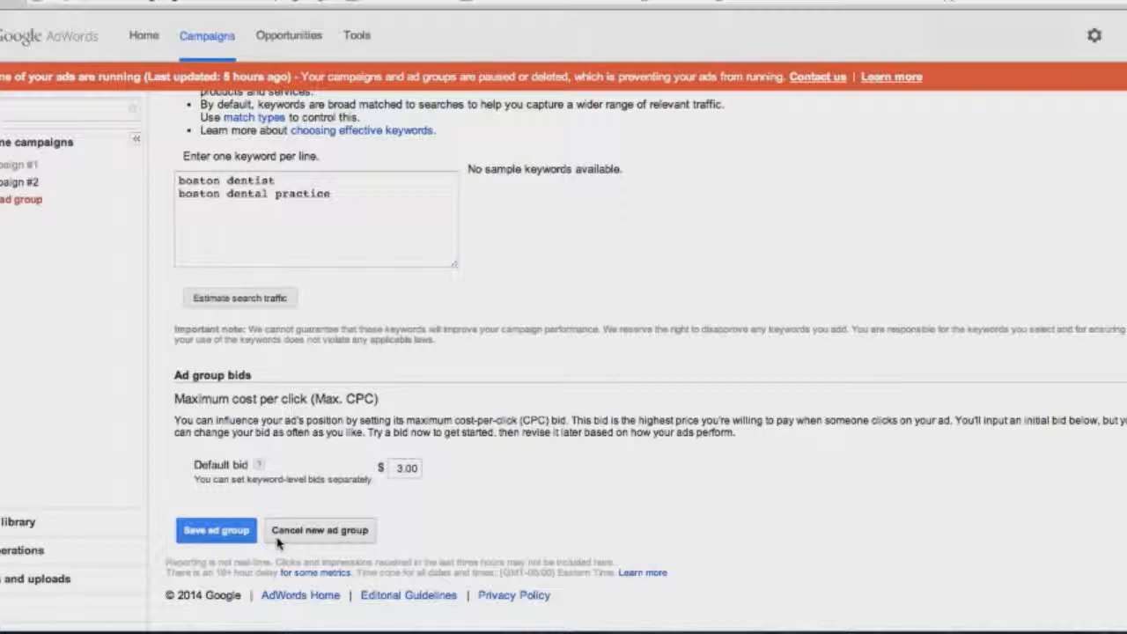
pyautogui.click(220, 530)
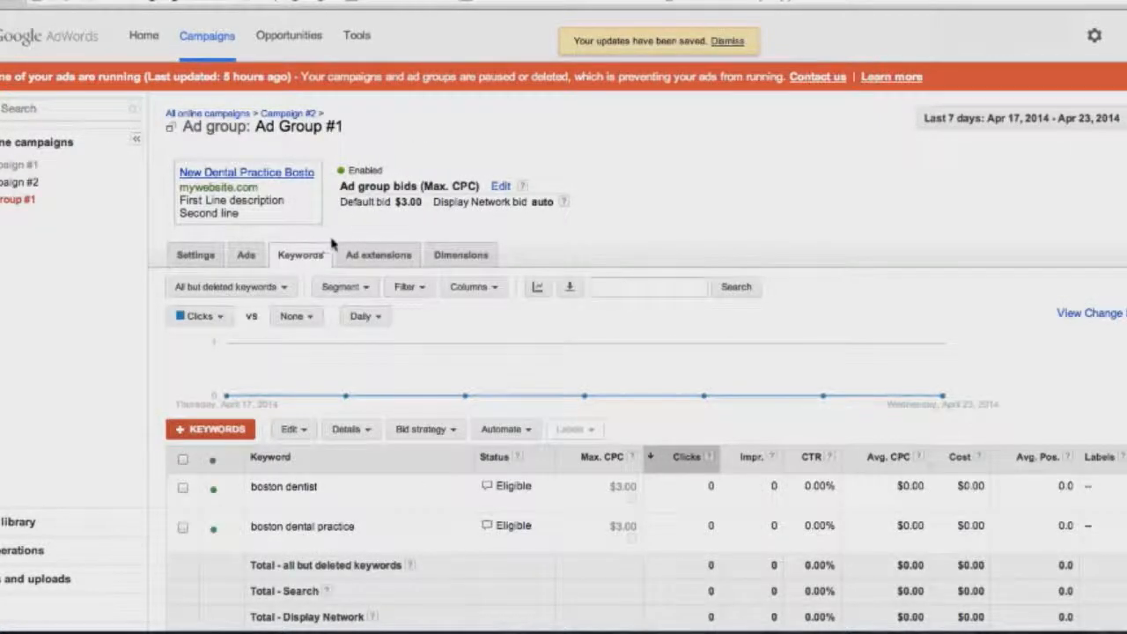
# Examine the saved ad group's ad, bids and keyword table, including the status options of the "boston dentist" keyword.
pyautogui.scroll(-3, 581, 319)
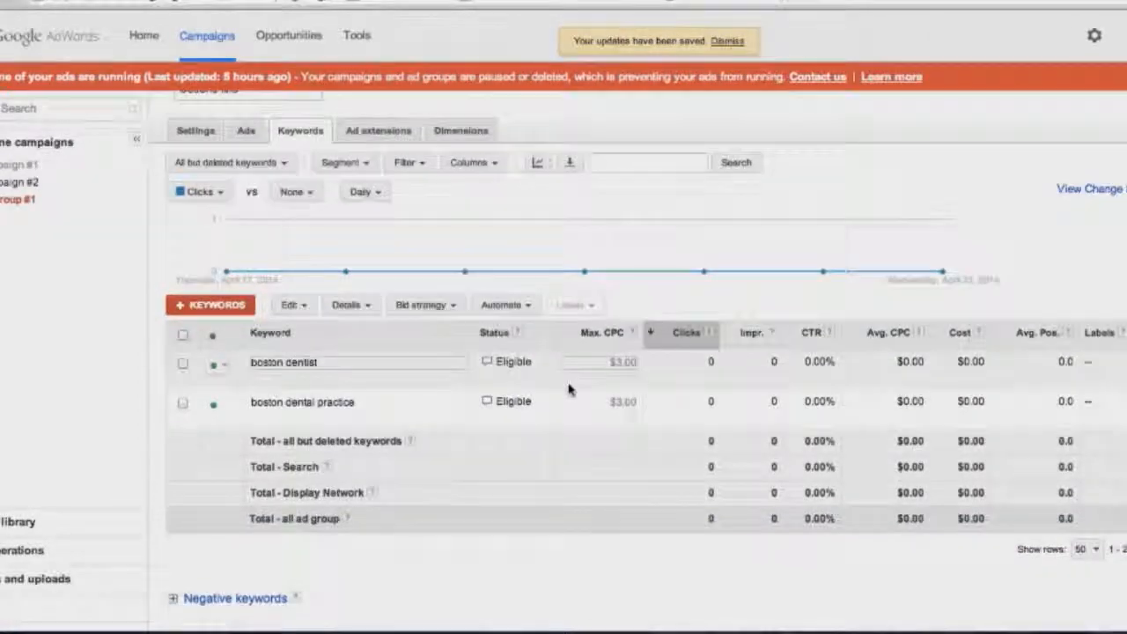
pyautogui.scroll(3, 567, 390)
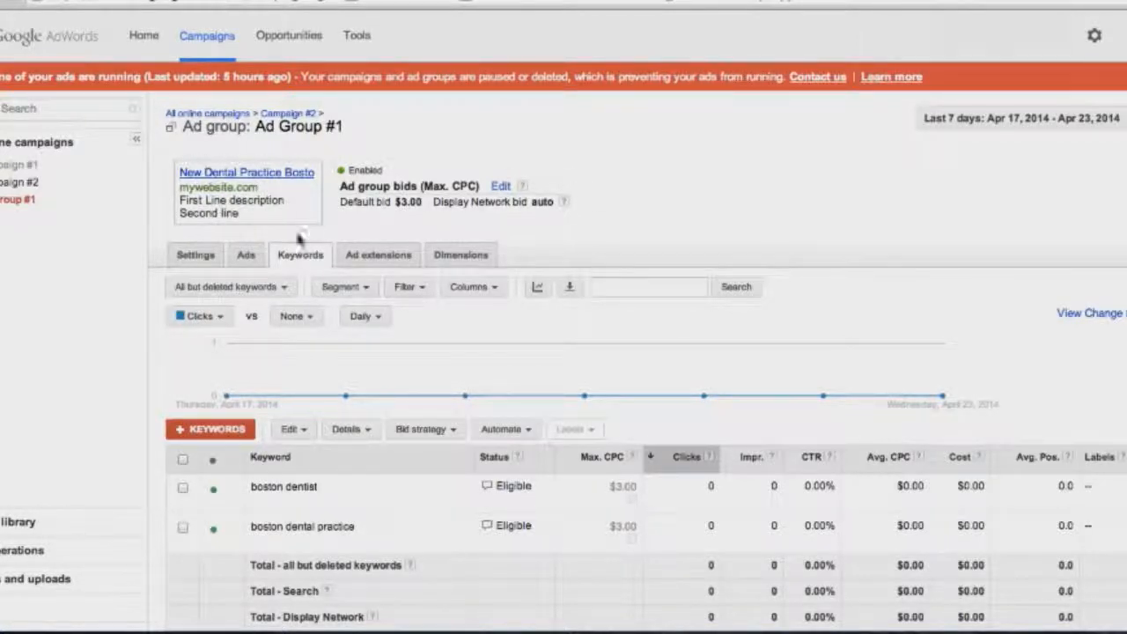
pyautogui.scroll(-3, 800, 197)
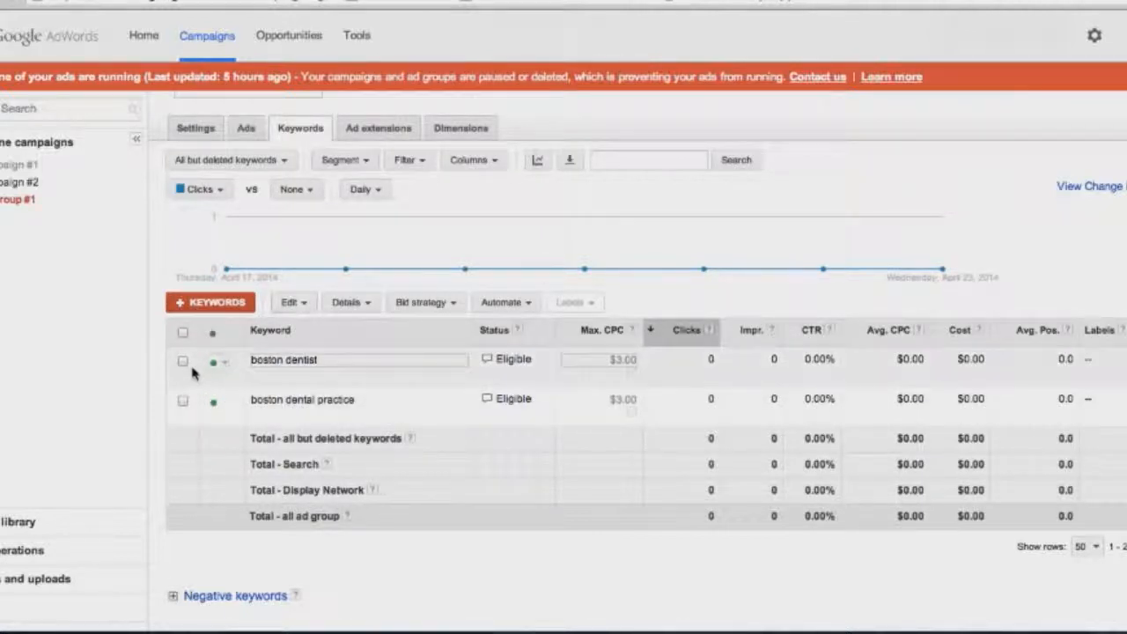
pyautogui.click(221, 364)
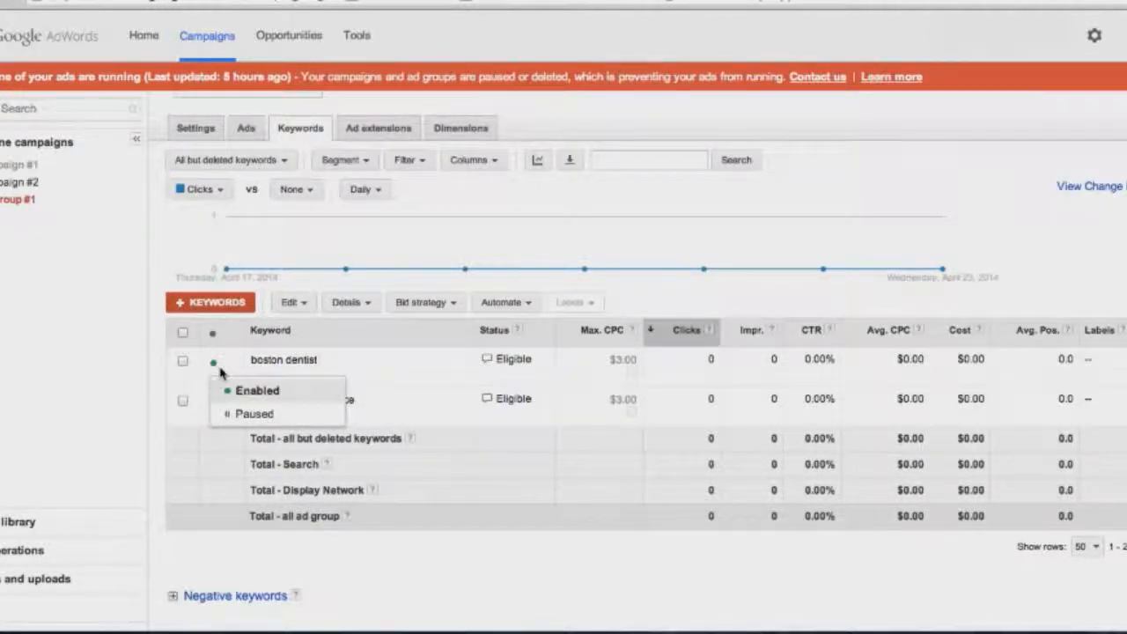
pyautogui.click(569, 377)
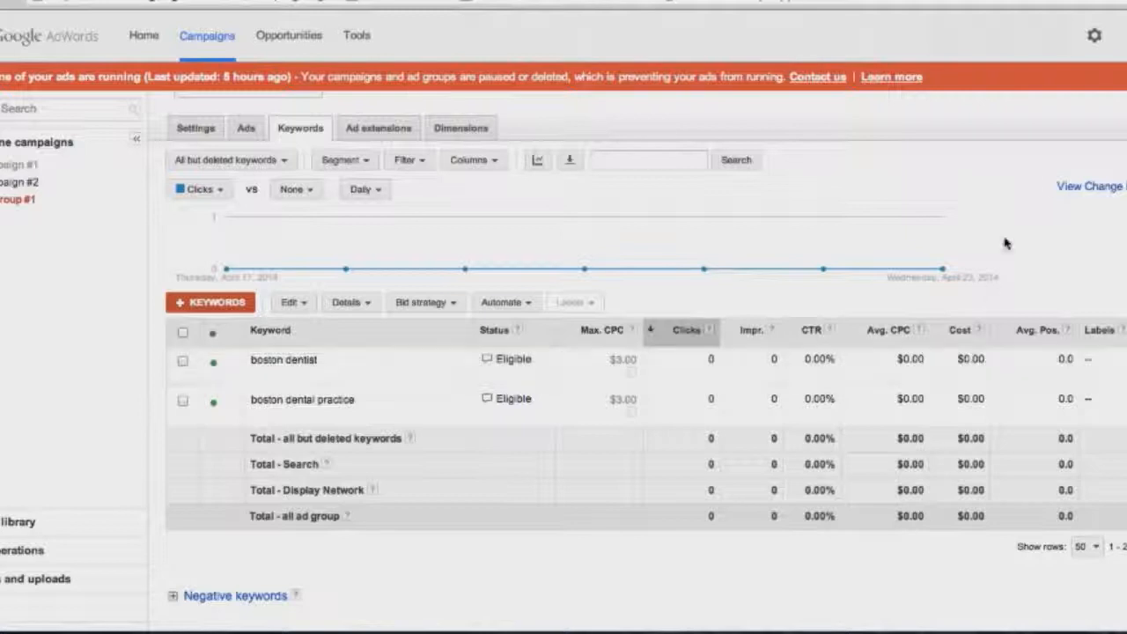
pyautogui.scroll(3, 1053, 254)
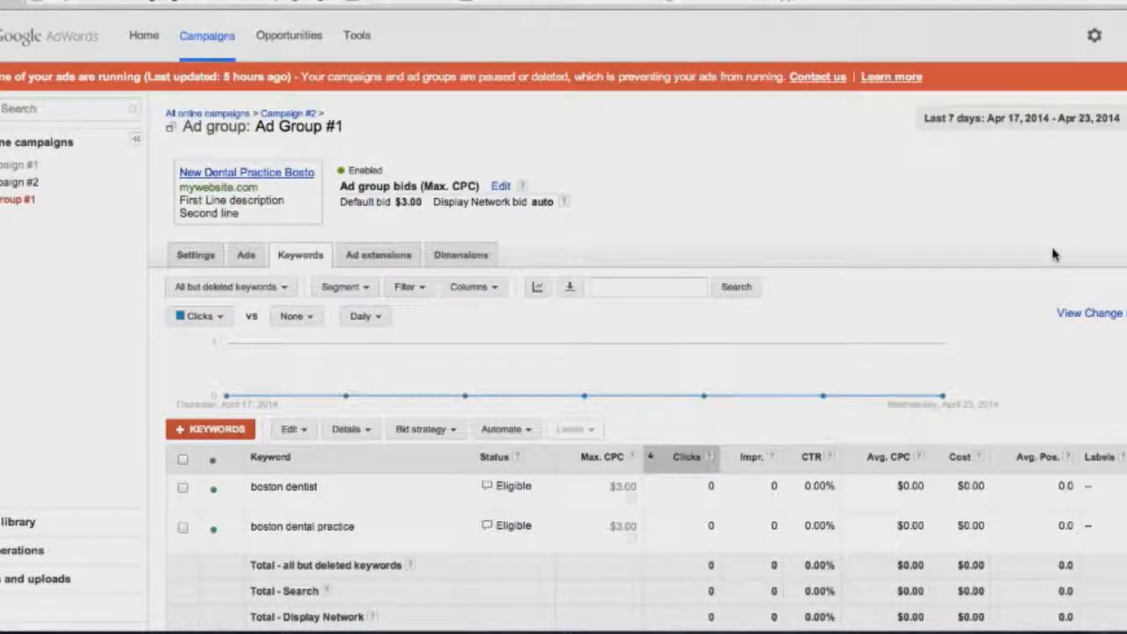
pyautogui.scroll(-3, 1053, 254)
pyautogui.scroll(2, 1046, 255)
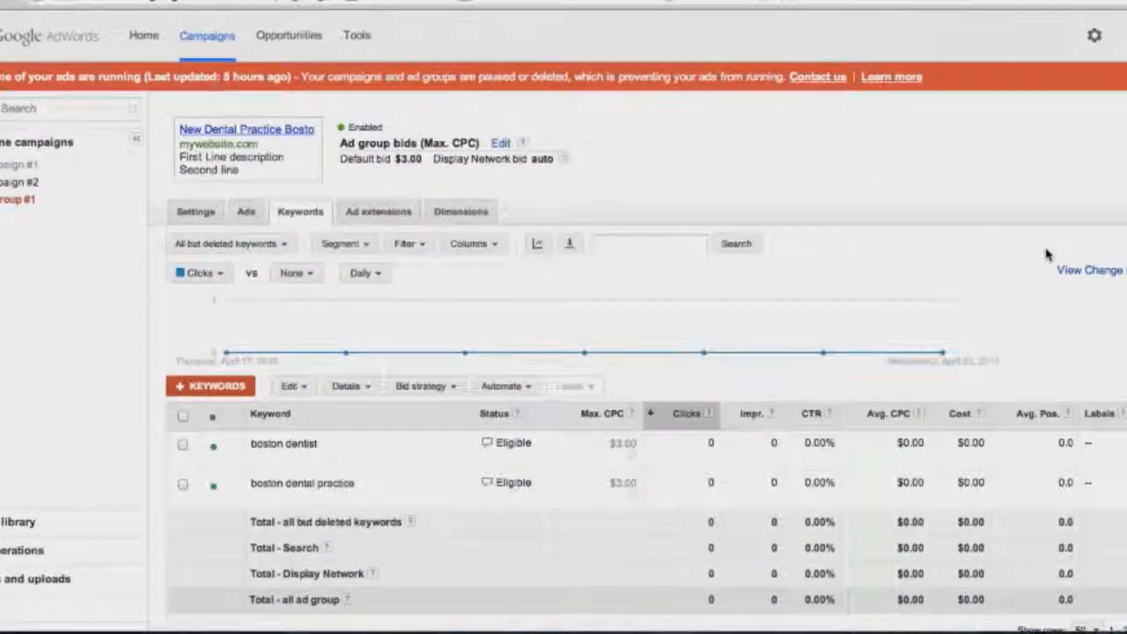
pyautogui.scroll(-5, 932, 234)
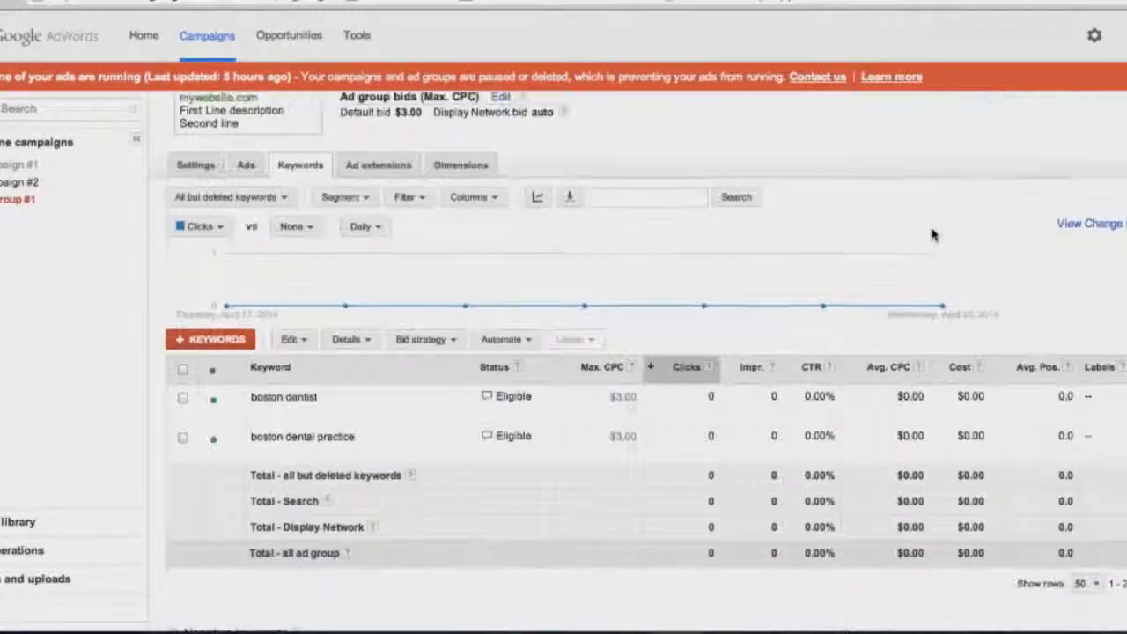
pyautogui.scroll(5, 935, 234)
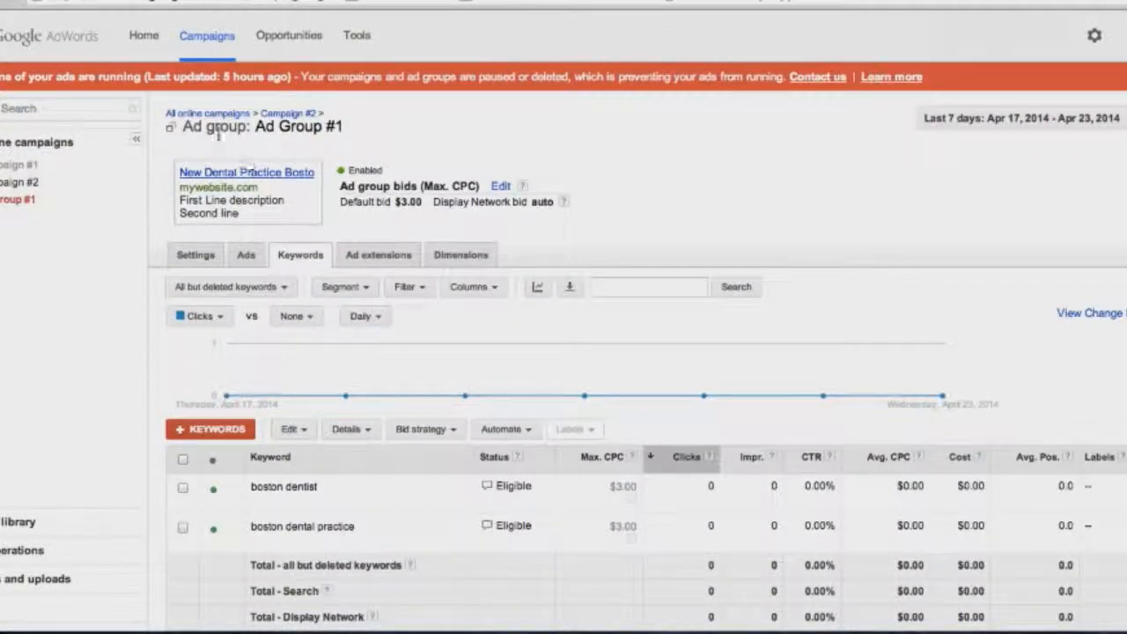
# View Campaign #2's overview and the list of all online campaigns, and check the status options of both campaigns.
pyautogui.click(291, 115)
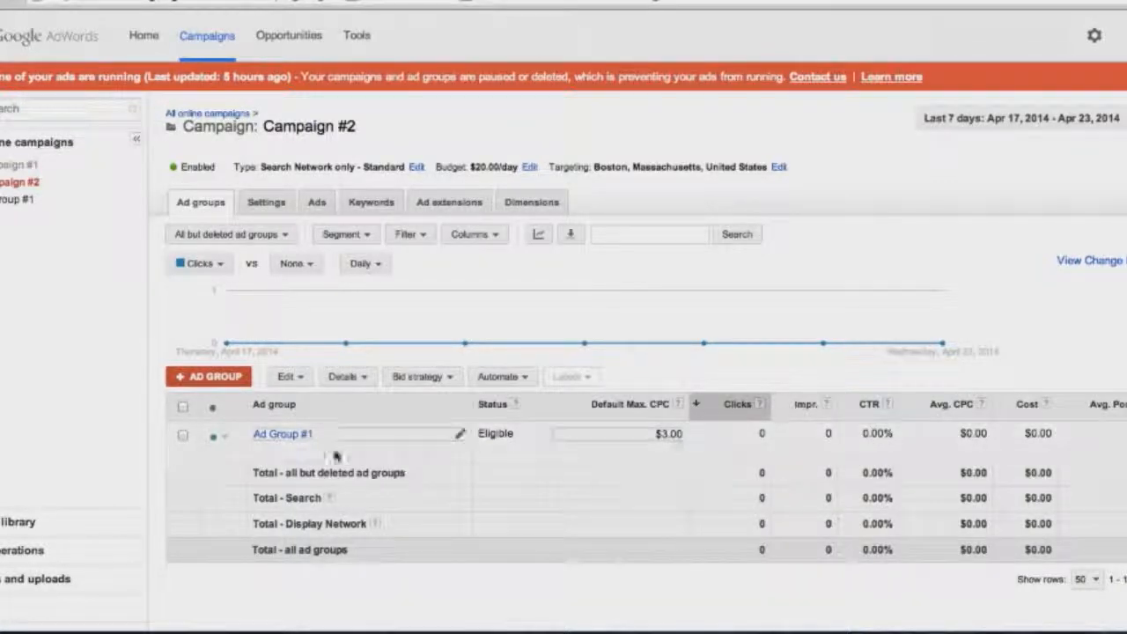
pyautogui.click(211, 114)
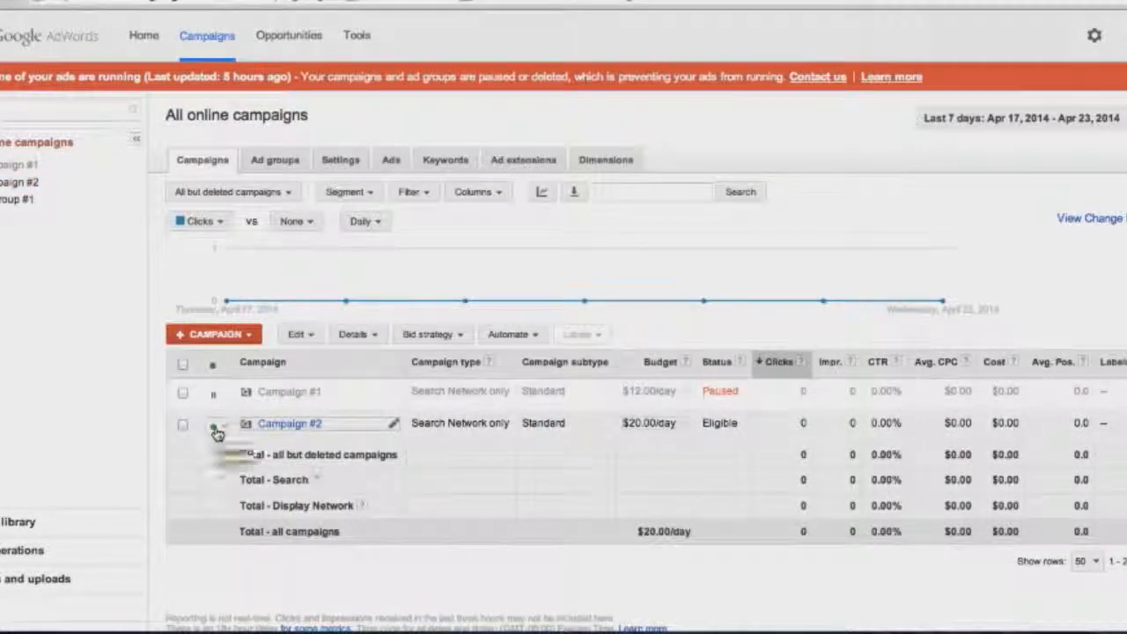
pyautogui.click(215, 430)
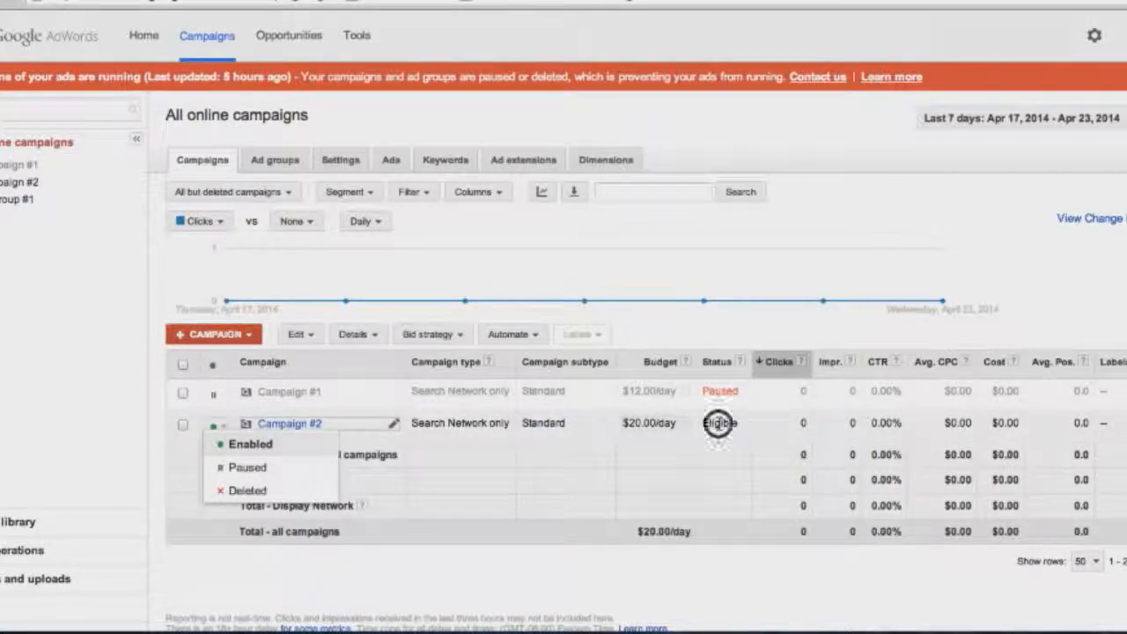
pyautogui.click(718, 421)
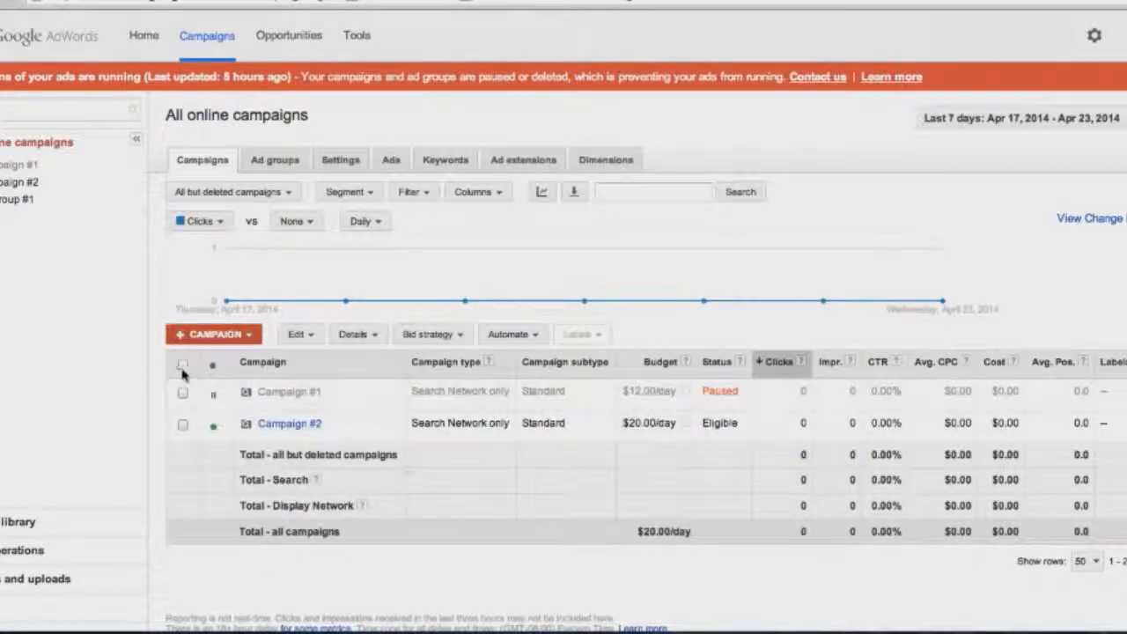
pyautogui.click(218, 394)
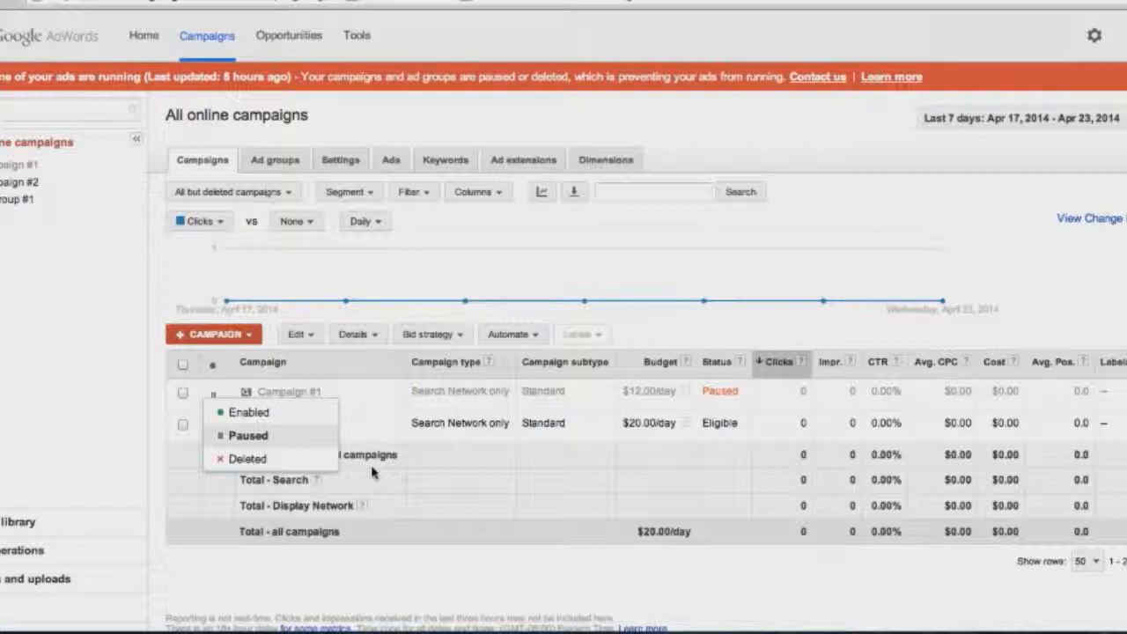
pyautogui.click(185, 440)
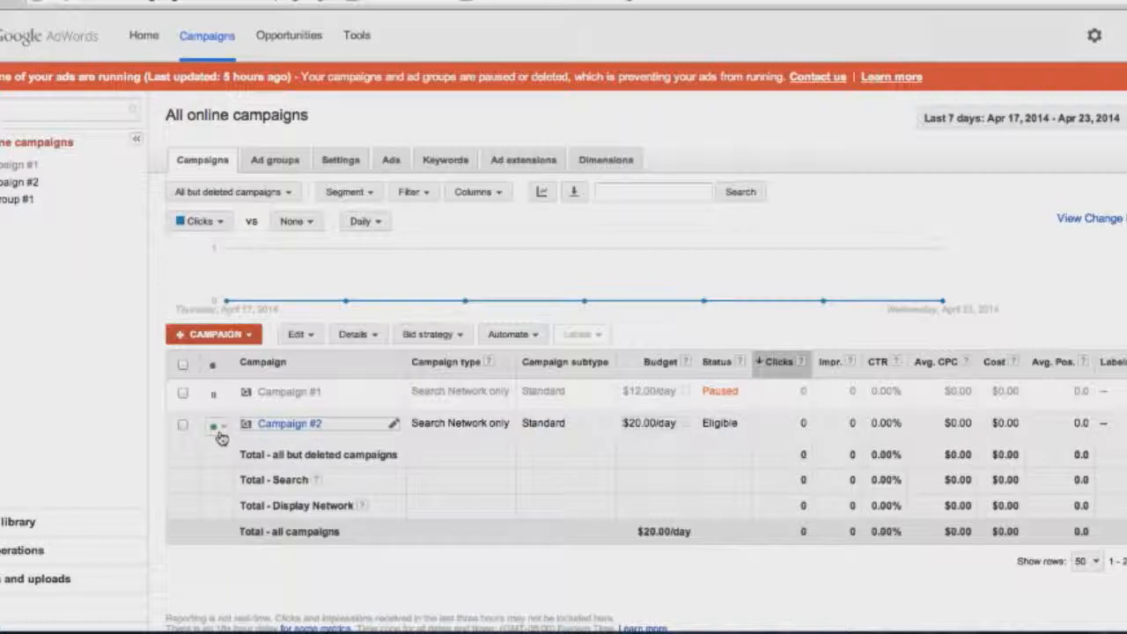